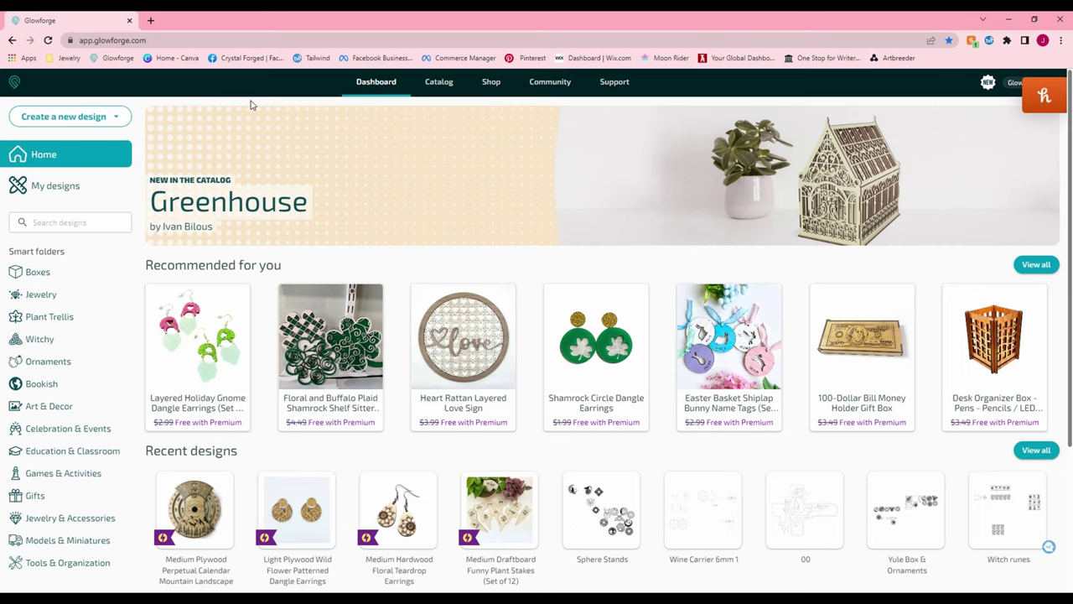
Start a blank design from Create a new design and bring up the Magic Canvas generator.
left_click(92, 113)
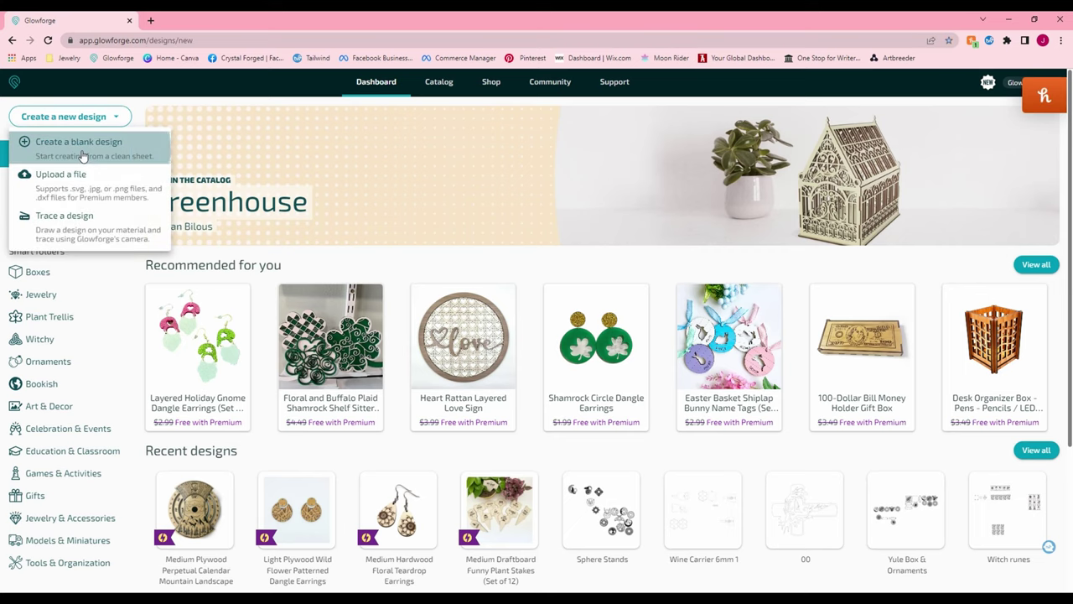
left_click(83, 151)
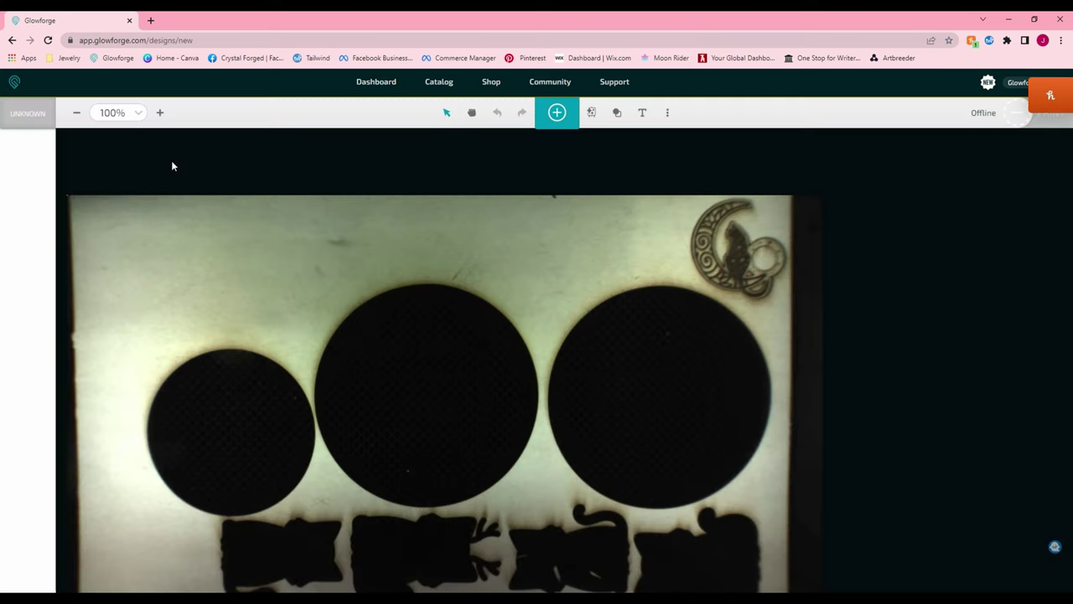
left_click(594, 114)
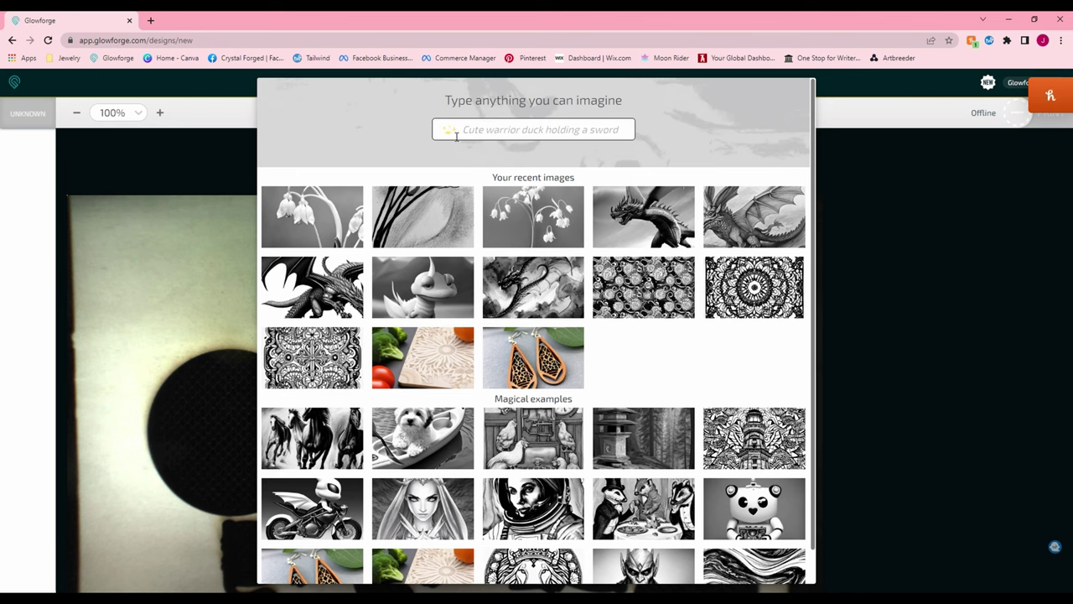
Generate a Black & White Photograph style image from the prompt 'lily of the valley'.
left_click(473, 135)
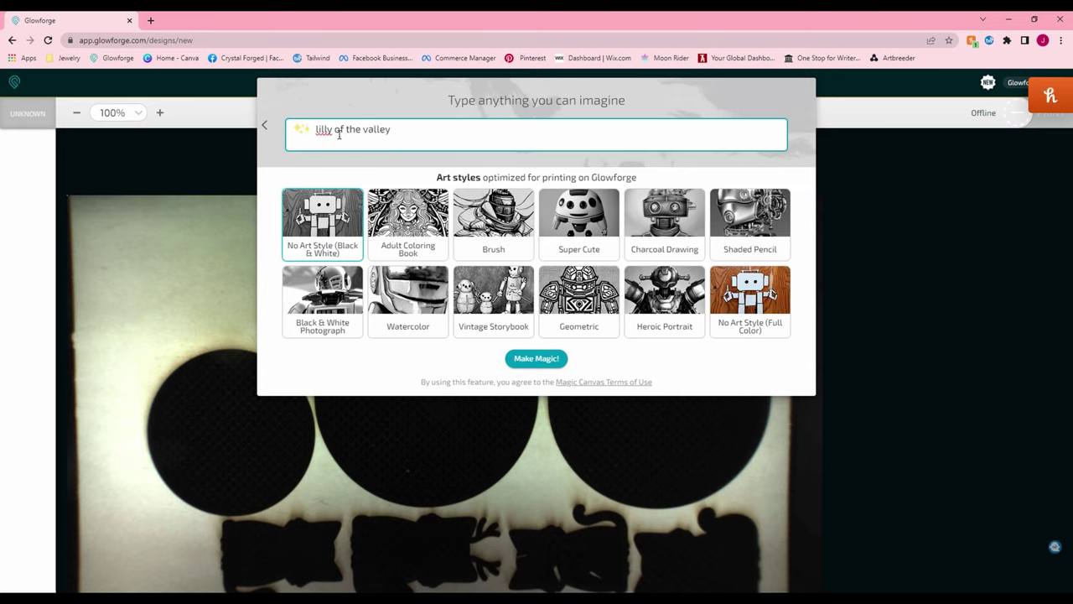
left_click(322, 310)
left_click(537, 360)
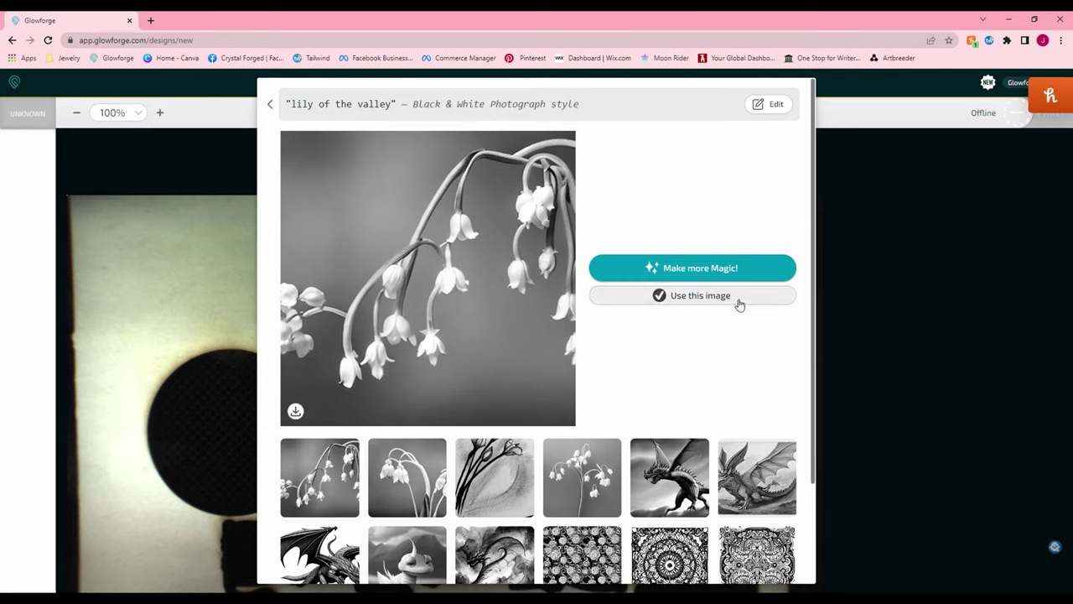
Make three more Adult Coloring Book lily variations, then select the old prompt text.
left_click(686, 270)
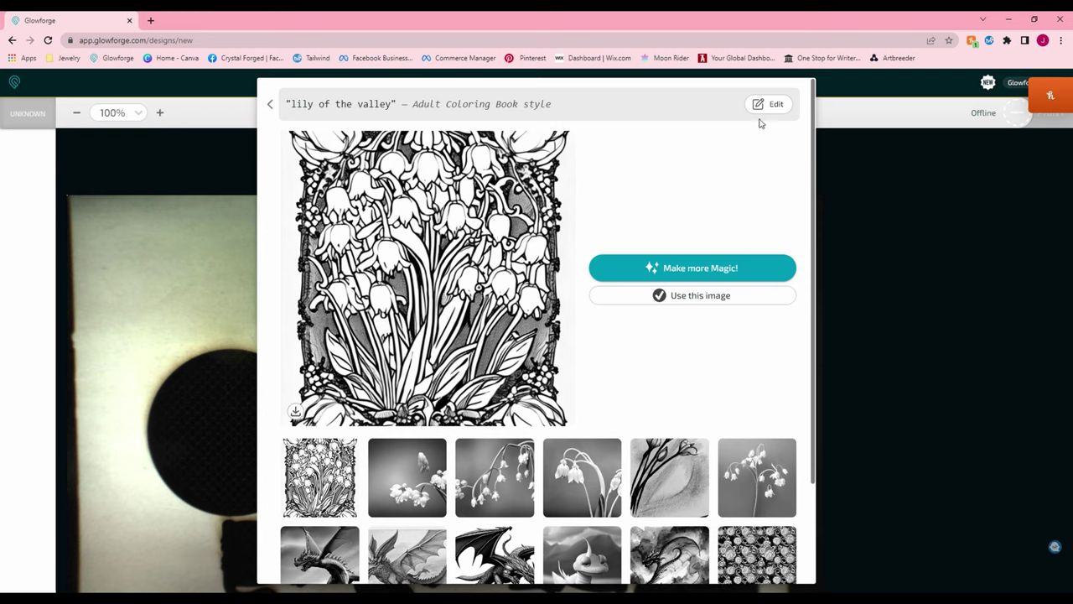
left_click(683, 269)
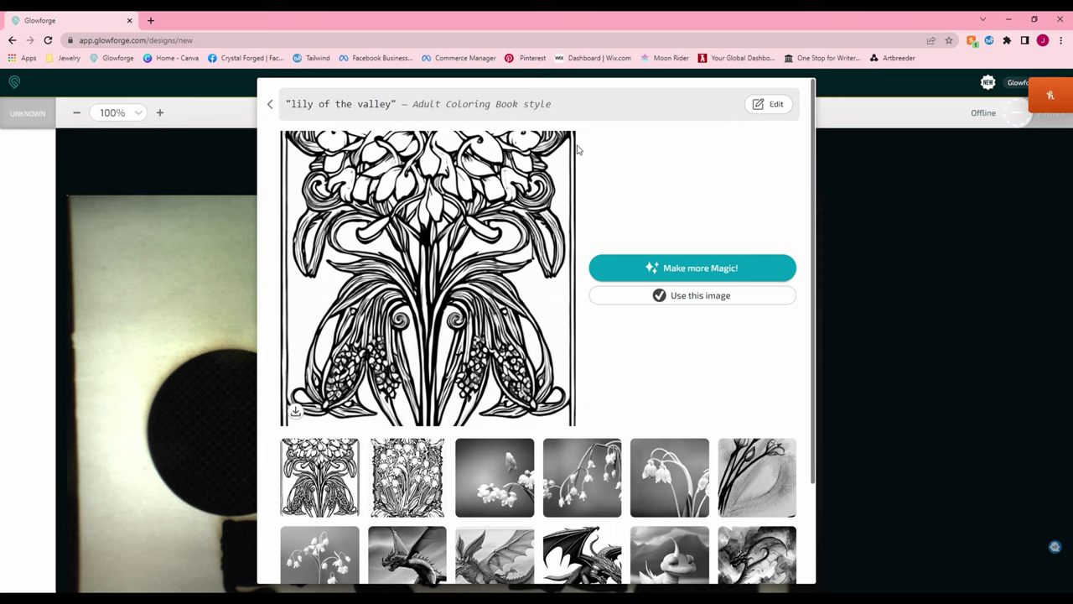
left_click(714, 271)
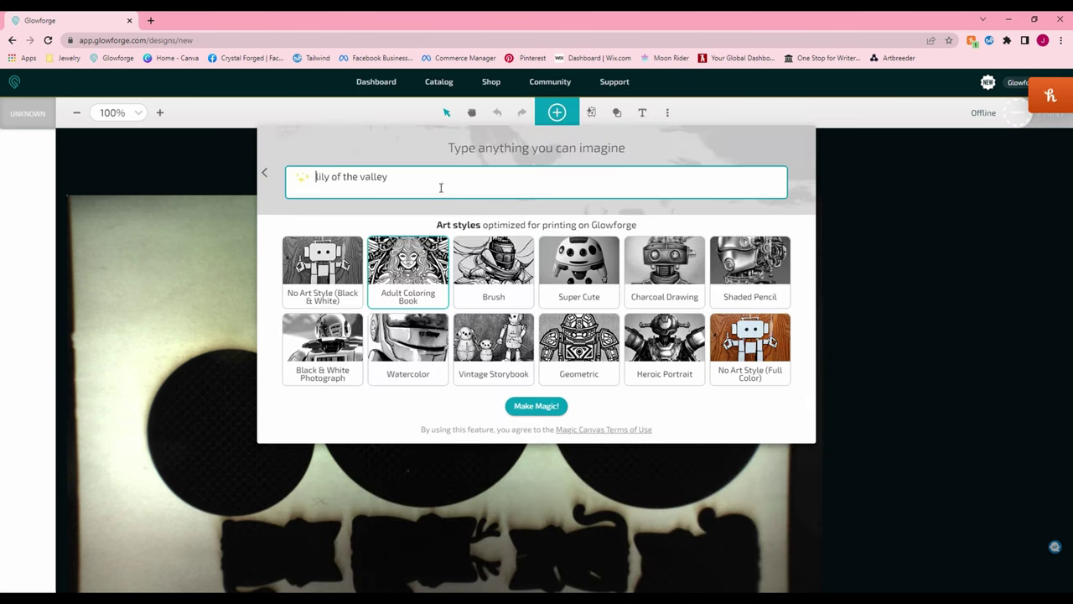
left_click_drag(440, 187, 299, 181)
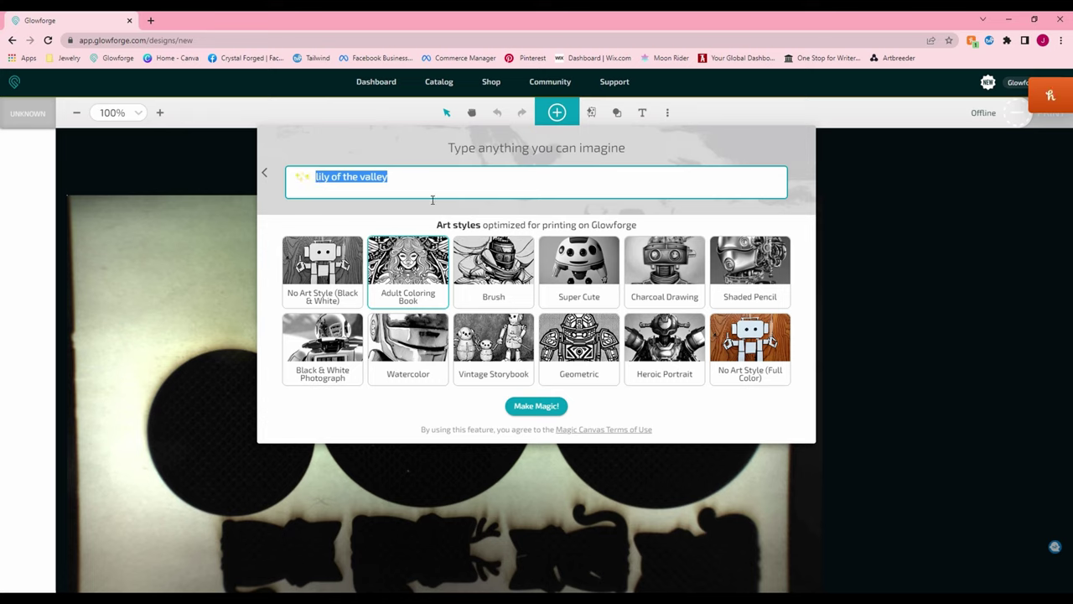
Replace the prompt with 'lion' and generate three Adult Coloring Book lion images.
type("lio")
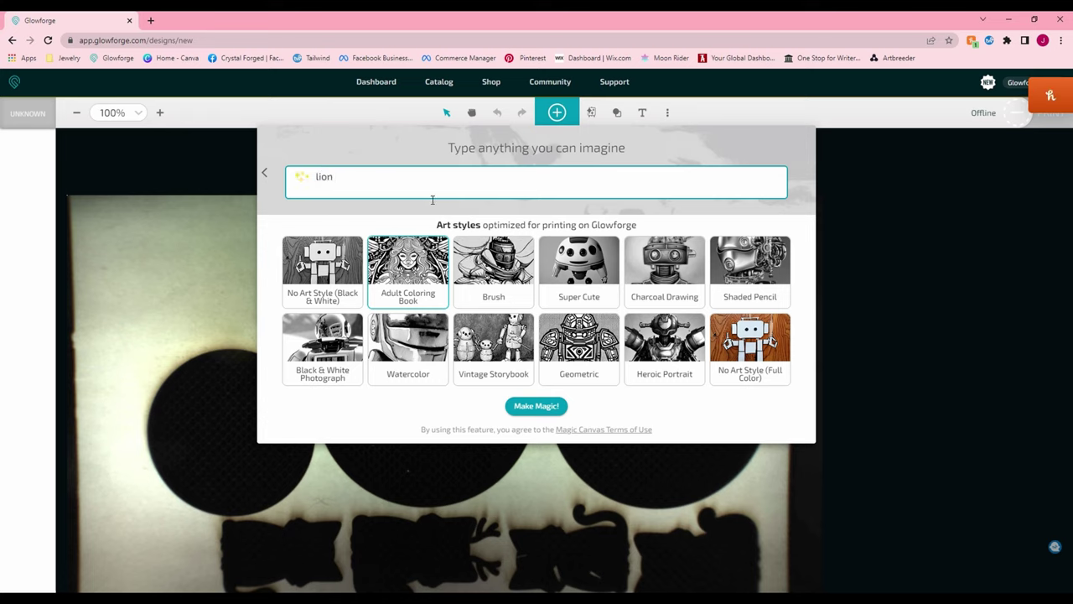
type("n")
left_click(546, 406)
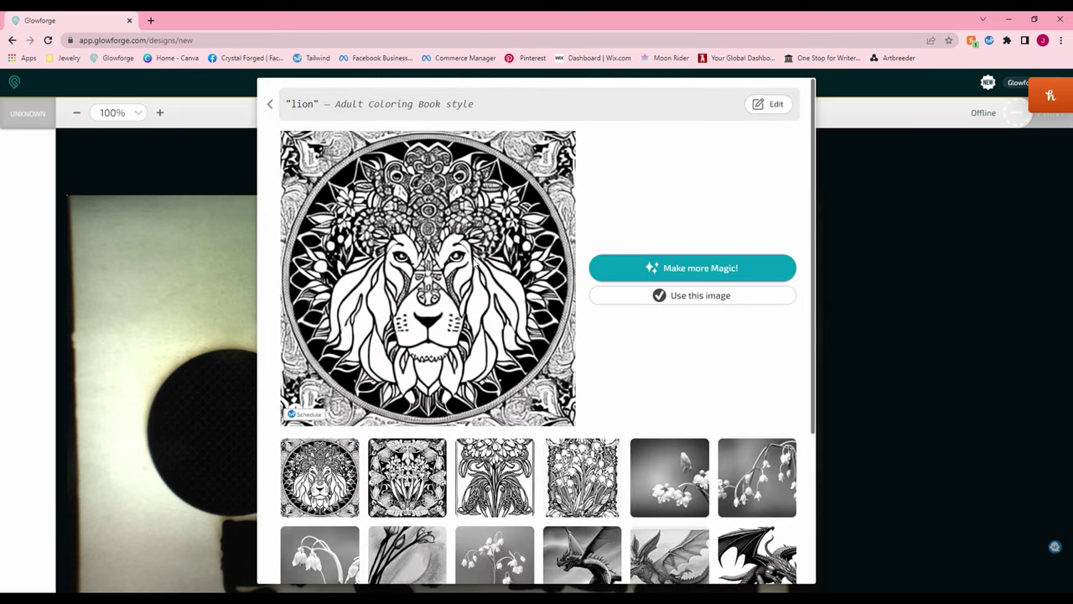
left_click(717, 270)
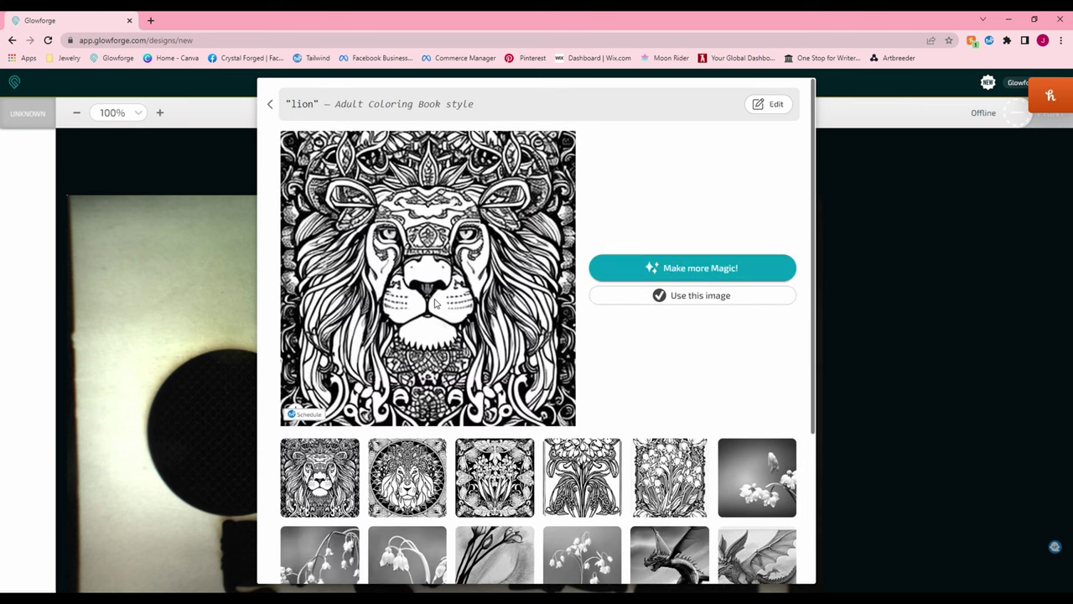
left_click(676, 267)
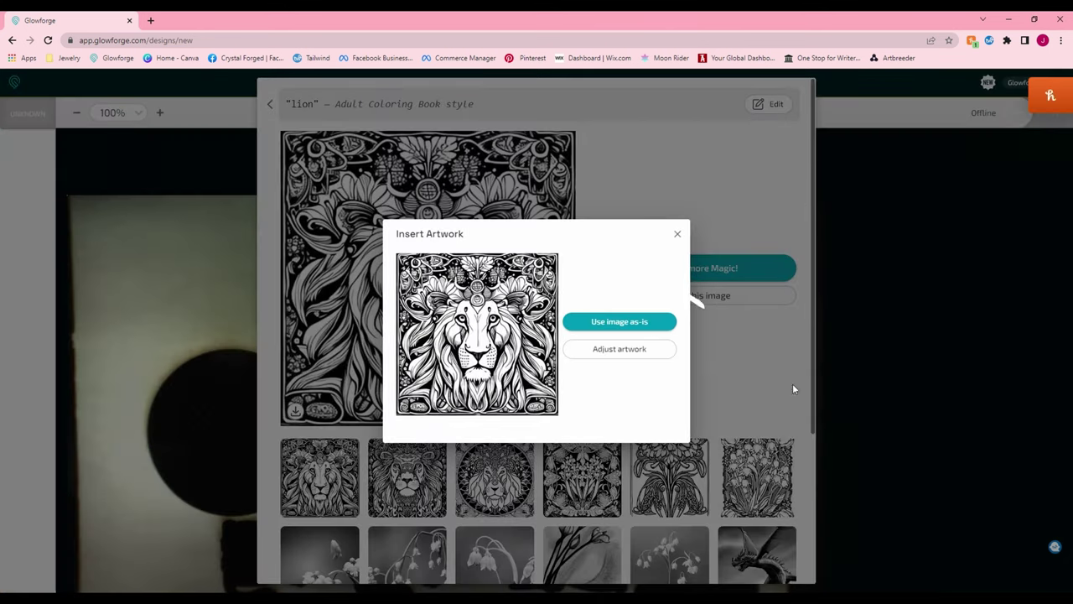
Tune the lion artwork's brightness, contrast to 56, sharpness to 100, and corner darkness.
left_click(616, 350)
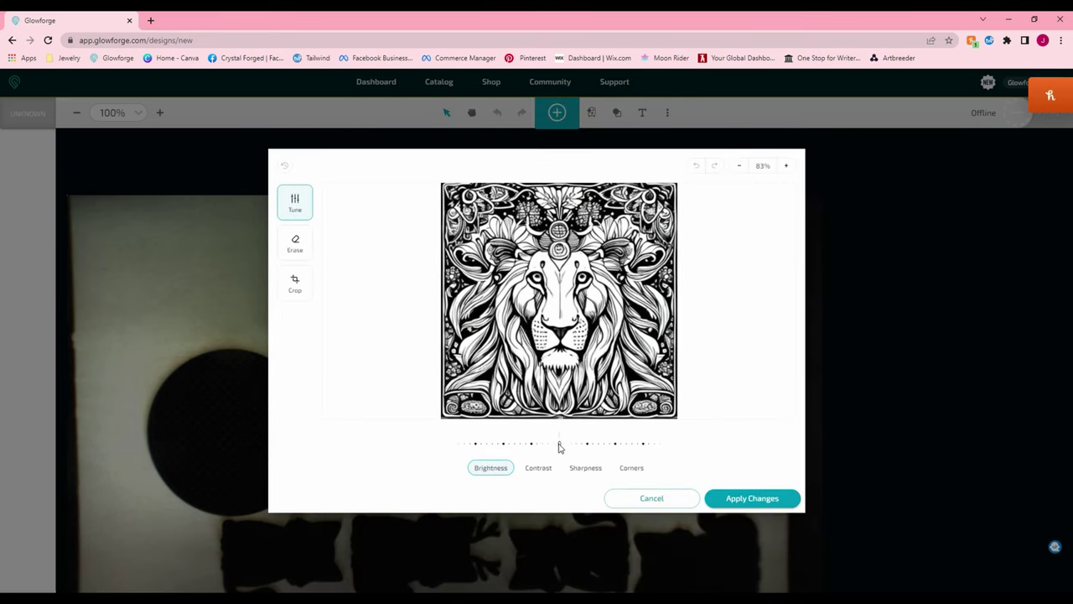
left_click_drag(560, 447, 686, 464)
left_click(554, 475)
left_click(585, 468)
left_click(643, 474)
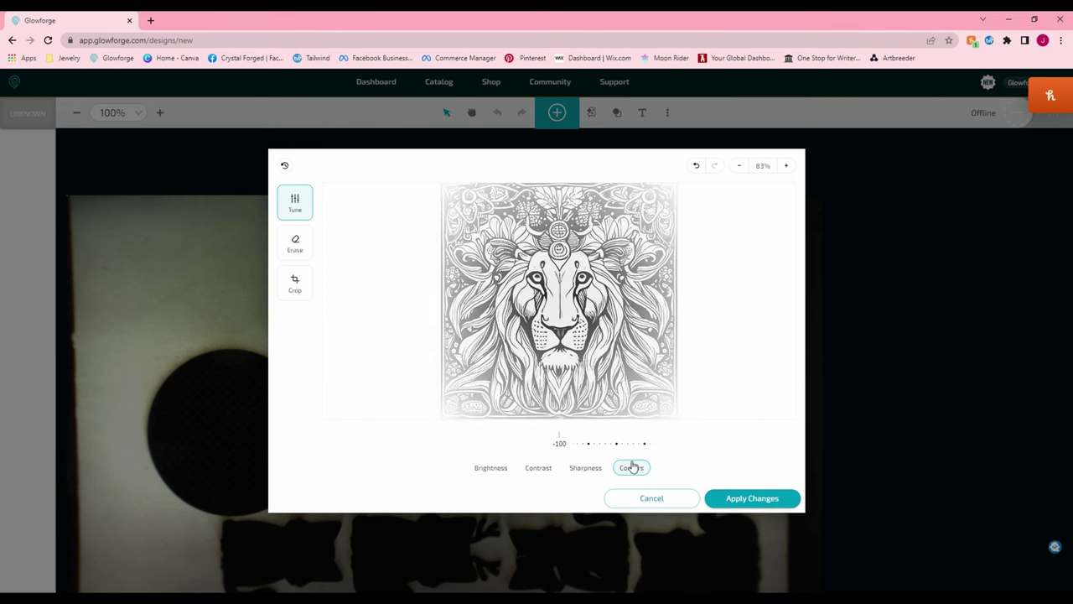
left_click_drag(576, 444, 519, 444)
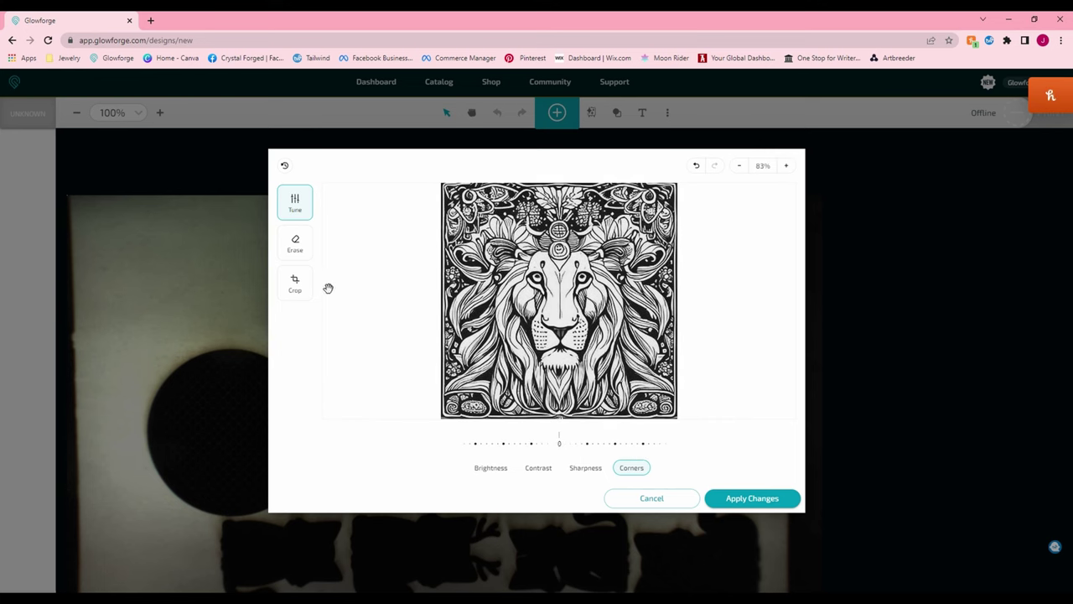
left_click(296, 242)
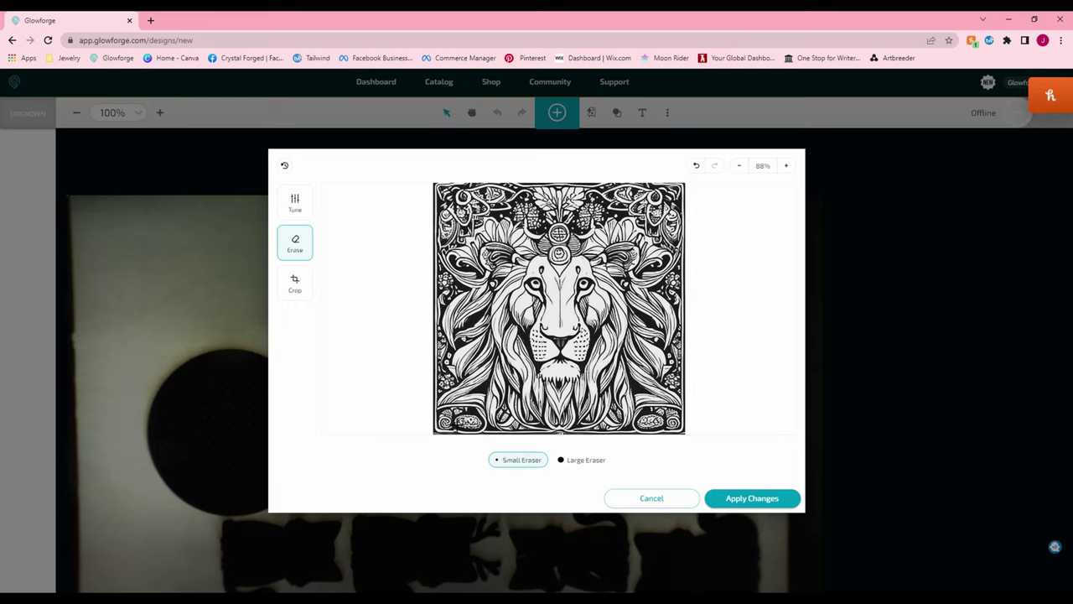
Try erasing the lion's mane and cropping two corners, then undo and cancel all edits.
mouse_move(450, 346)
left_mouse_down()
mouse_move(508, 395)
mouse_move(498, 353)
mouse_move(523, 394)
left_mouse_up()
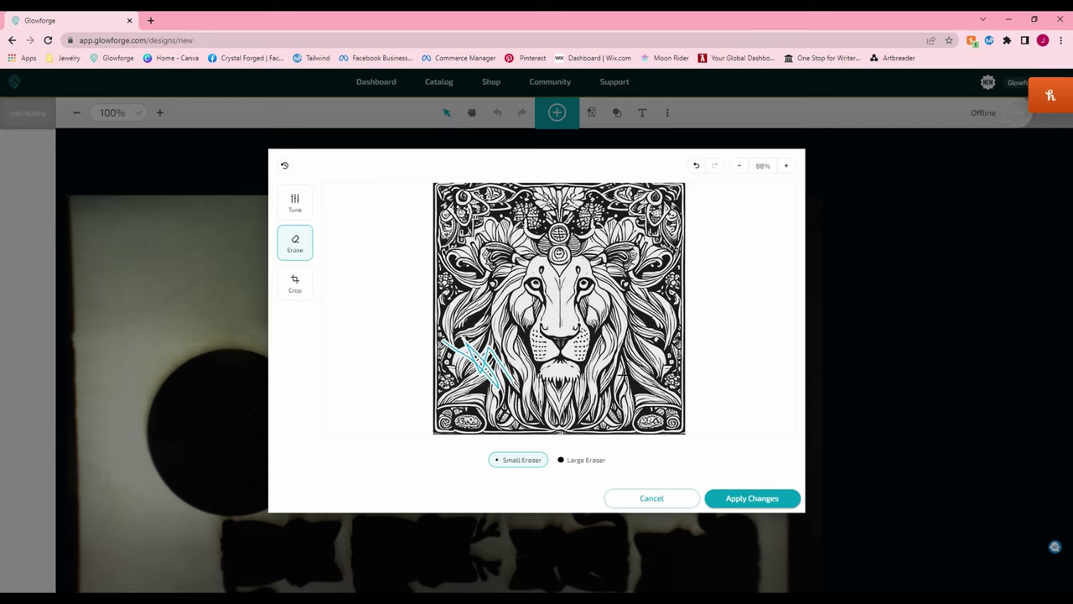
left_click(697, 167)
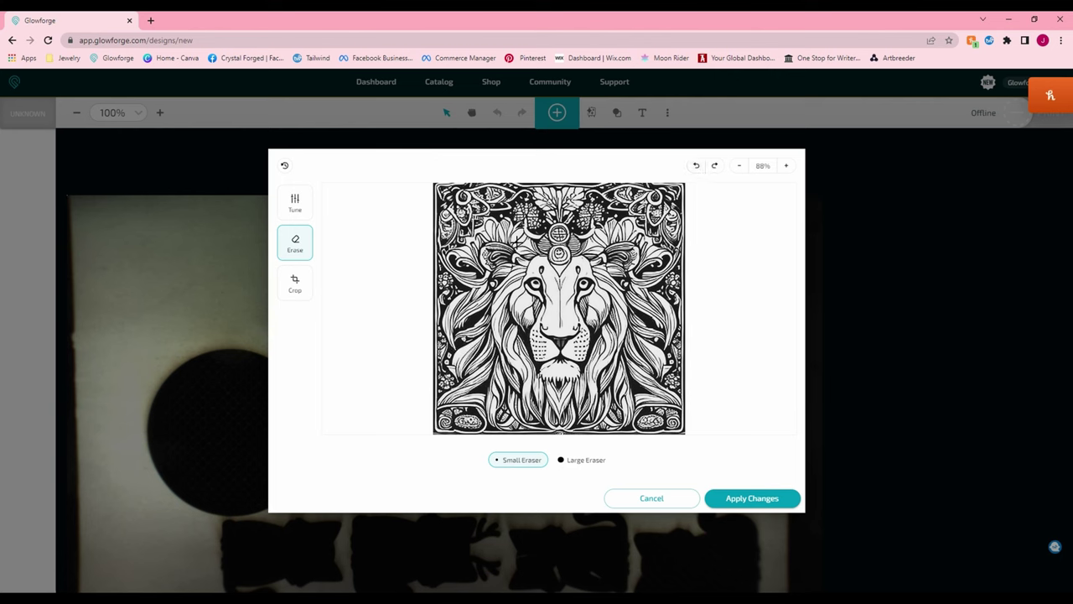
left_click(294, 283)
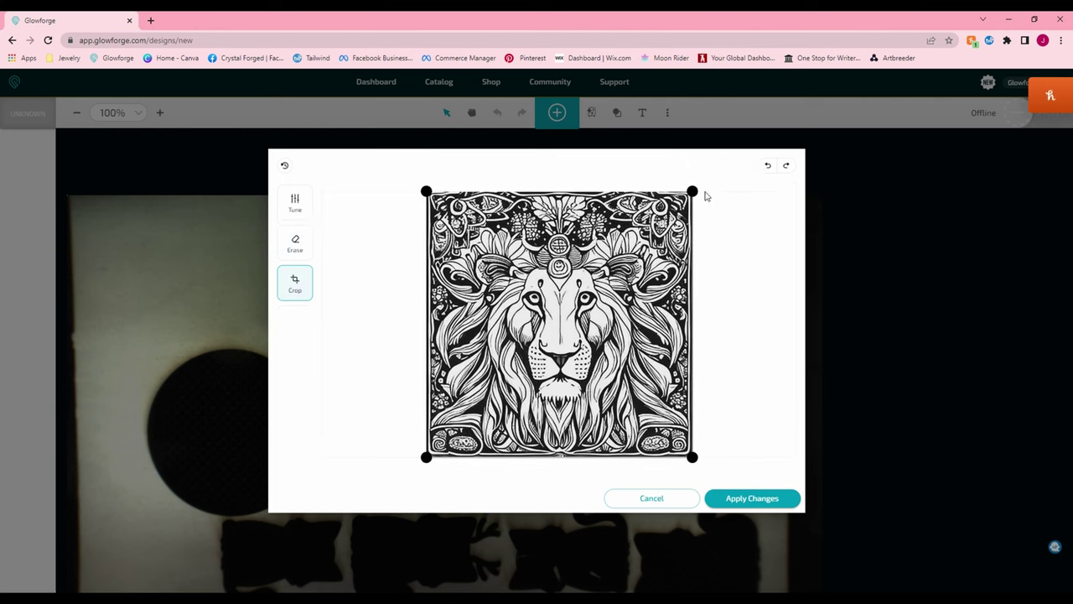
left_click_drag(690, 192, 665, 236)
mouse_move(421, 460)
left_mouse_down()
mouse_move(513, 424)
mouse_move(498, 413)
mouse_move(453, 419)
mouse_move(457, 428)
mouse_move(406, 458)
left_mouse_up()
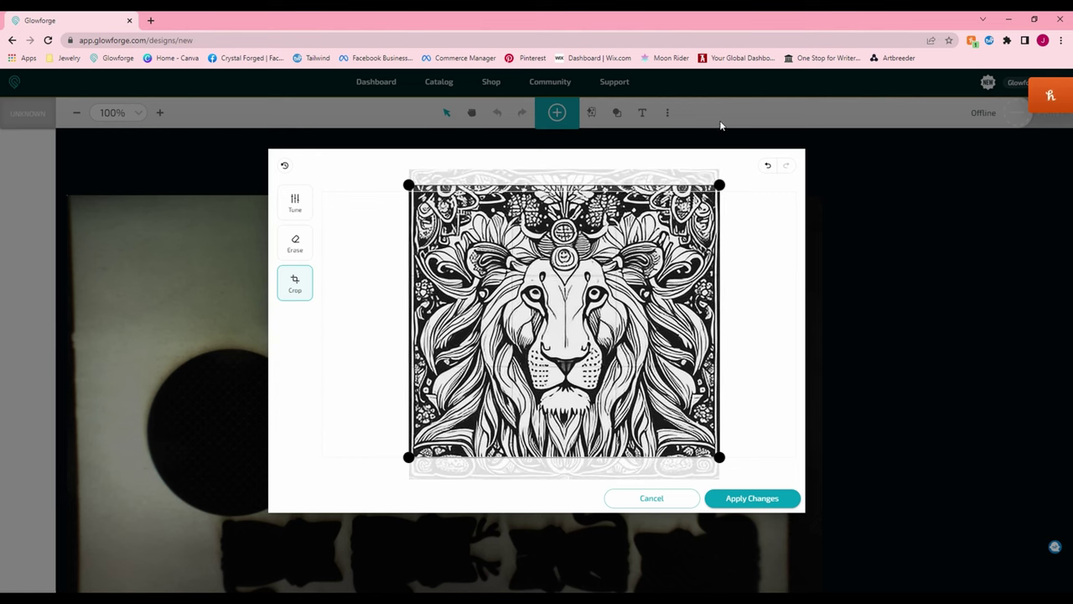
left_click(651, 502)
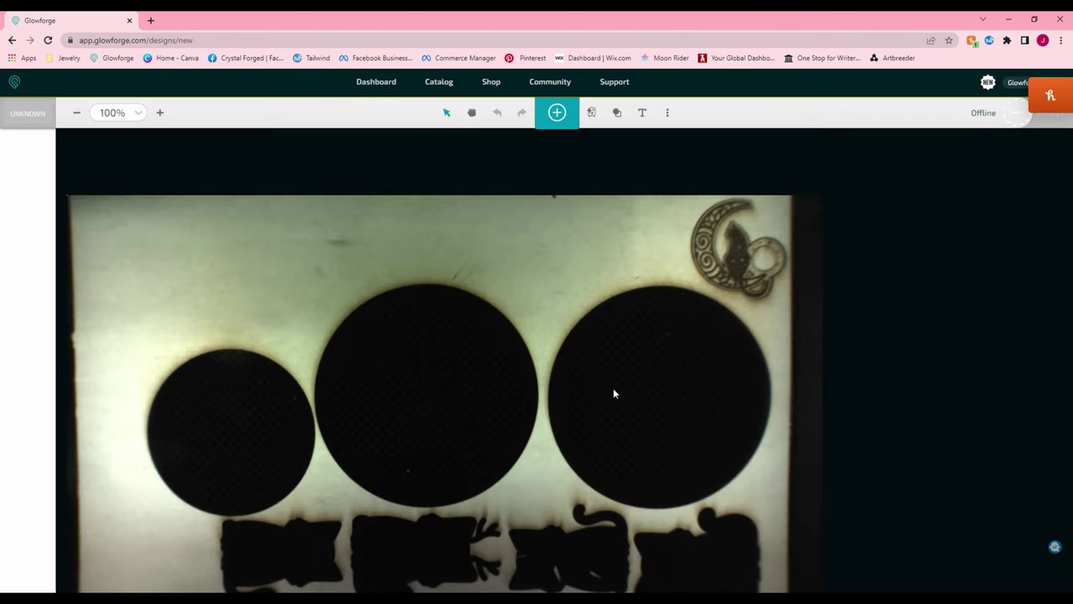
Insert the first Adult Coloring Book lion from Magic Canvas as-is.
left_click(591, 112)
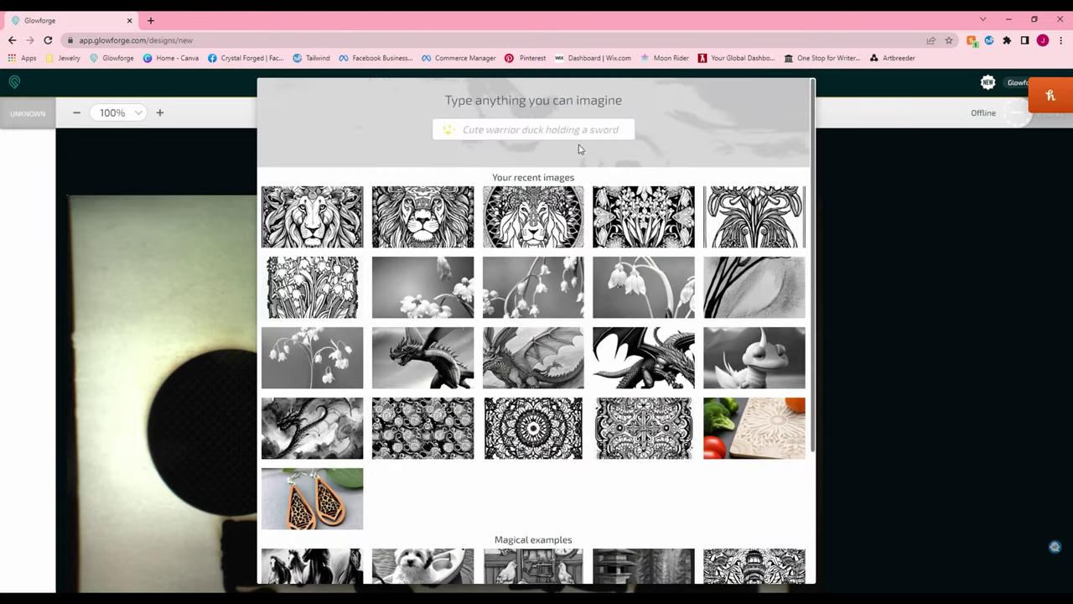
left_click(342, 234)
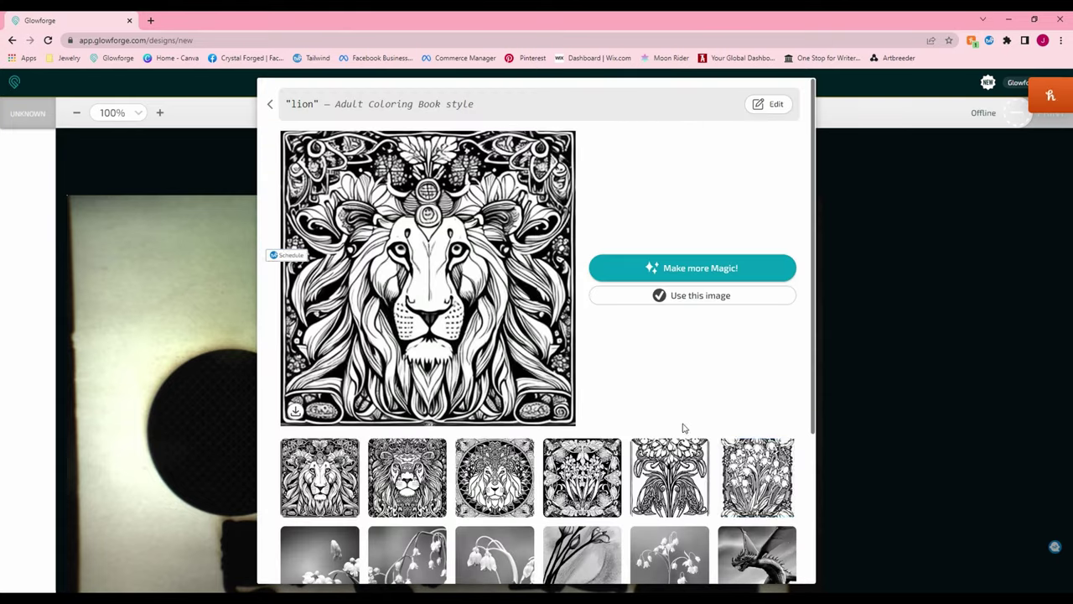
left_click(709, 301)
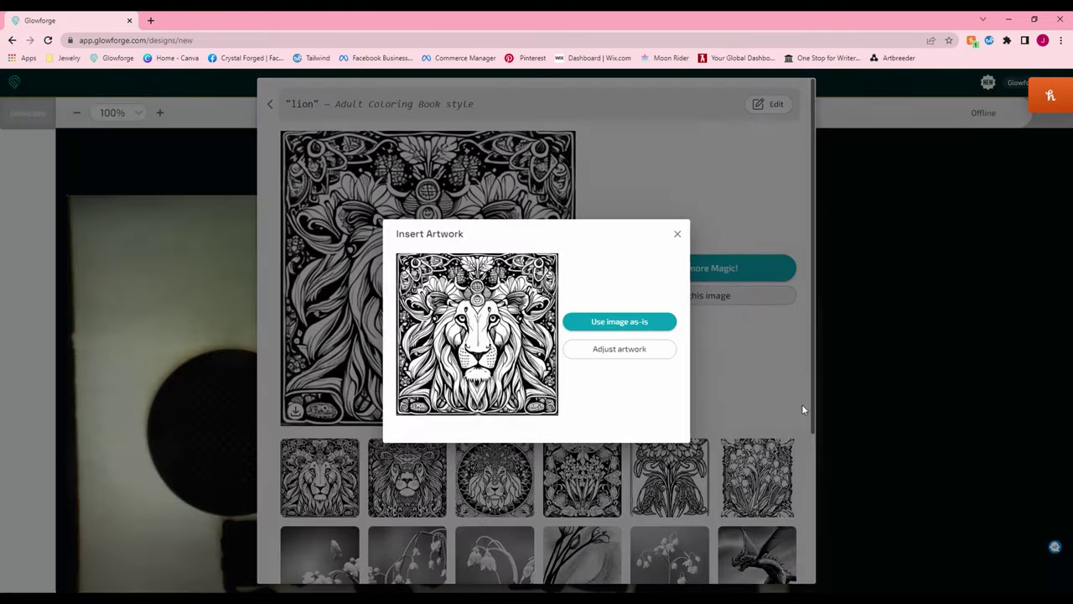
left_click(623, 326)
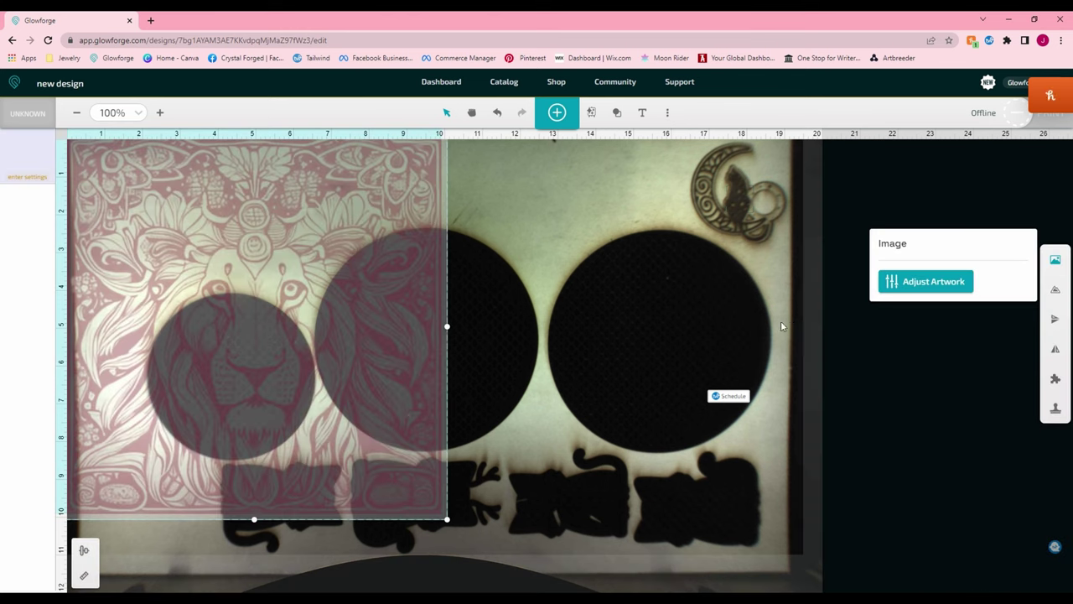
Apply Baltic Engrave to the lion, shrink it, and move it to the bed's top-left.
left_click_drag(438, 337, 482, 347)
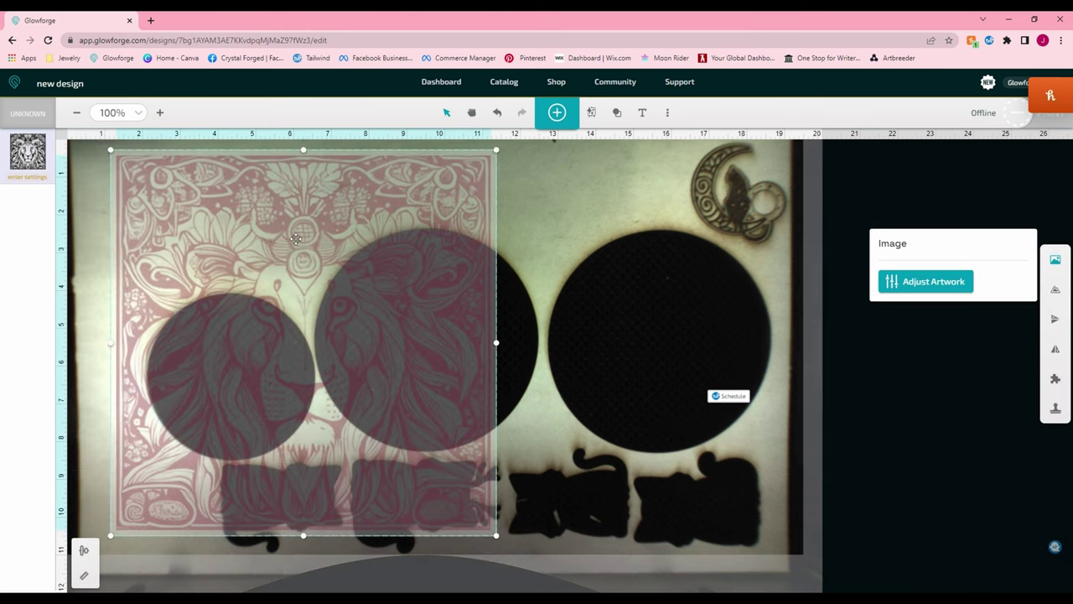
left_click(36, 179)
left_click(109, 292)
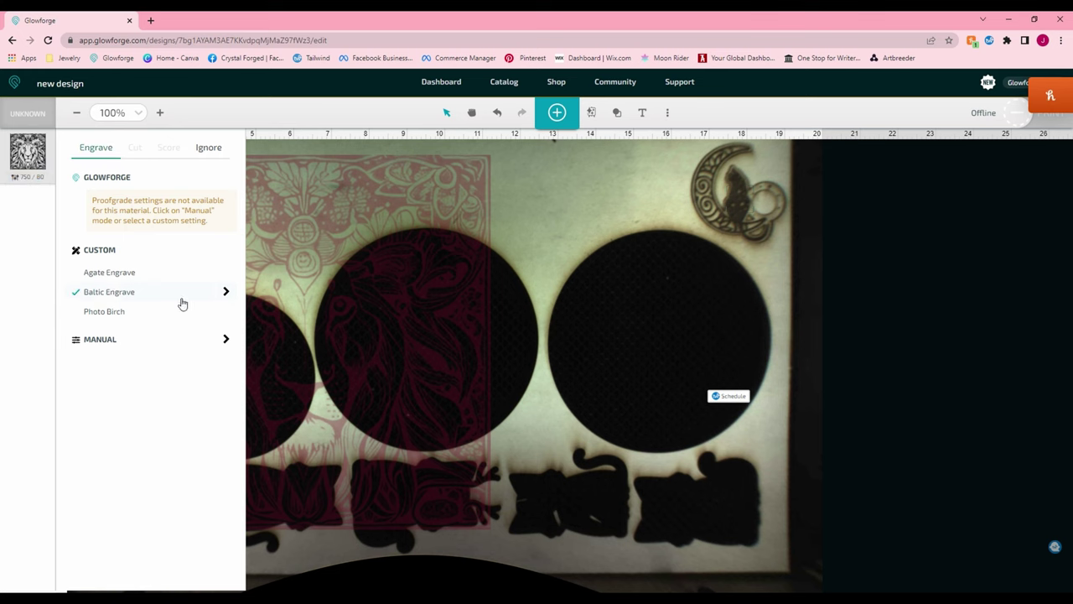
left_click(387, 258)
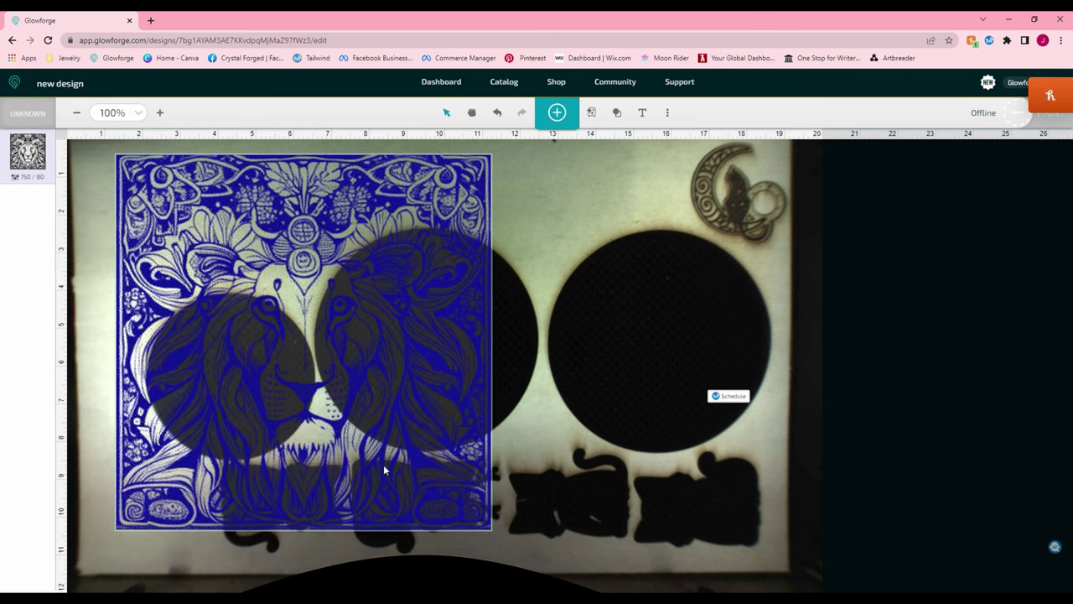
left_click(276, 213)
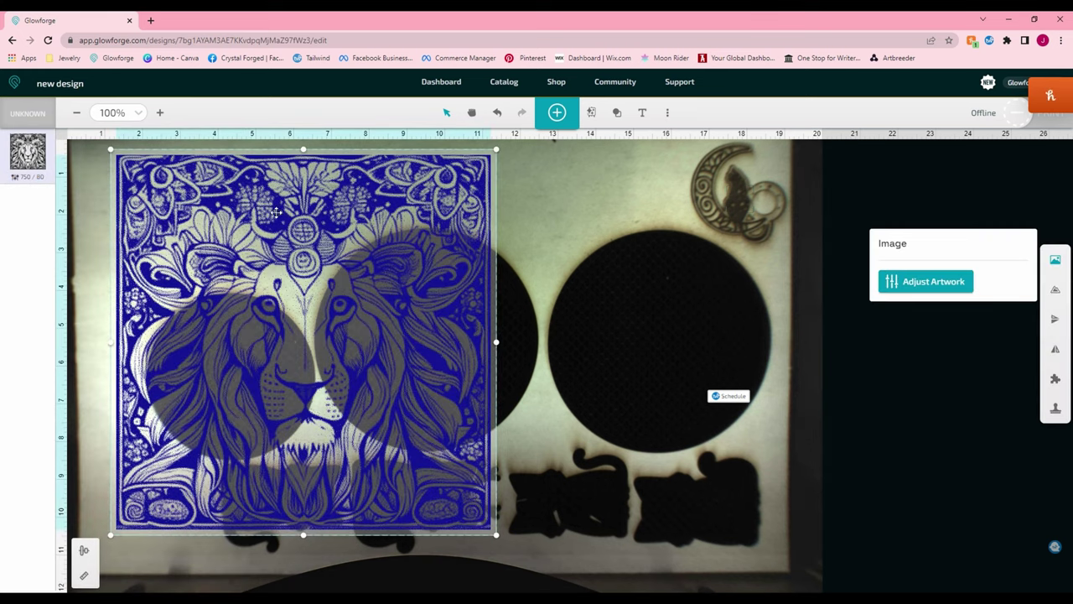
left_click_drag(495, 150, 285, 275)
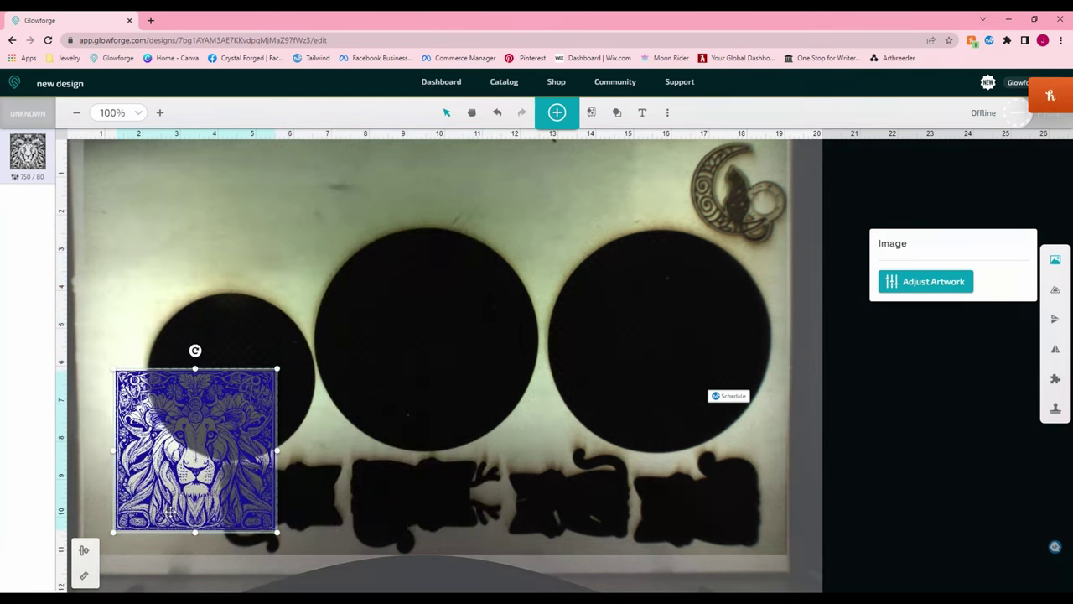
left_click_drag(185, 496, 187, 272)
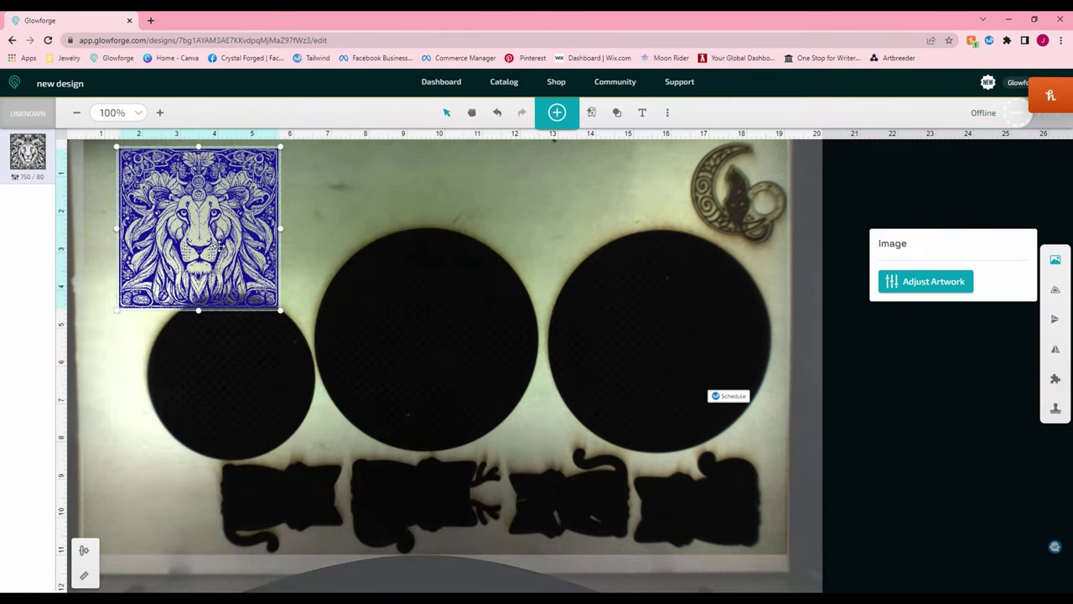
Zoom to 200% and pan to bring the lion into view, then reselect it.
left_click(159, 113)
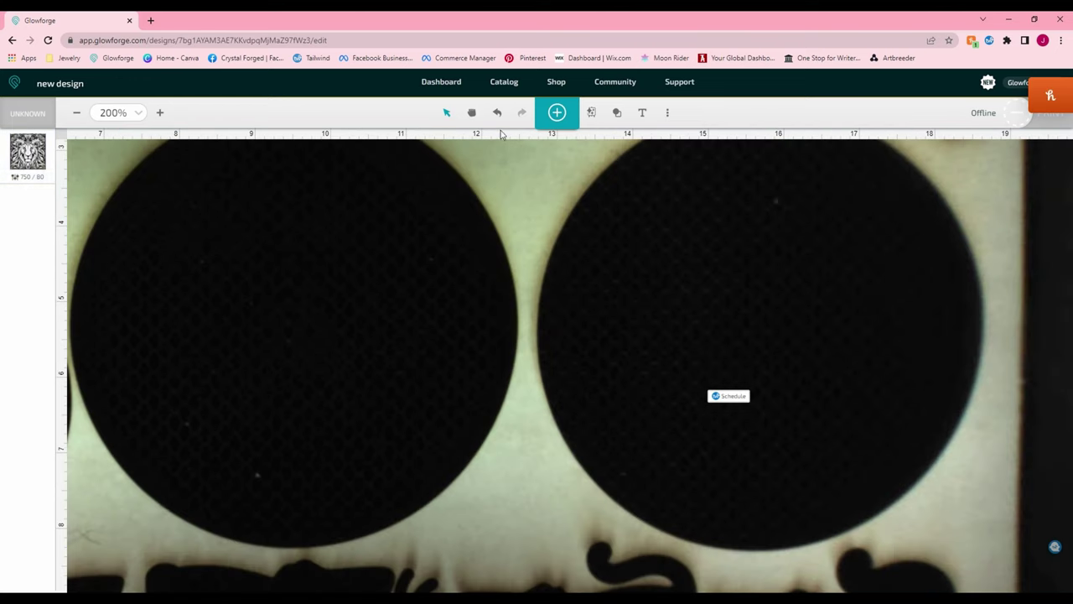
left_click(472, 112)
left_click_drag(209, 240, 877, 516)
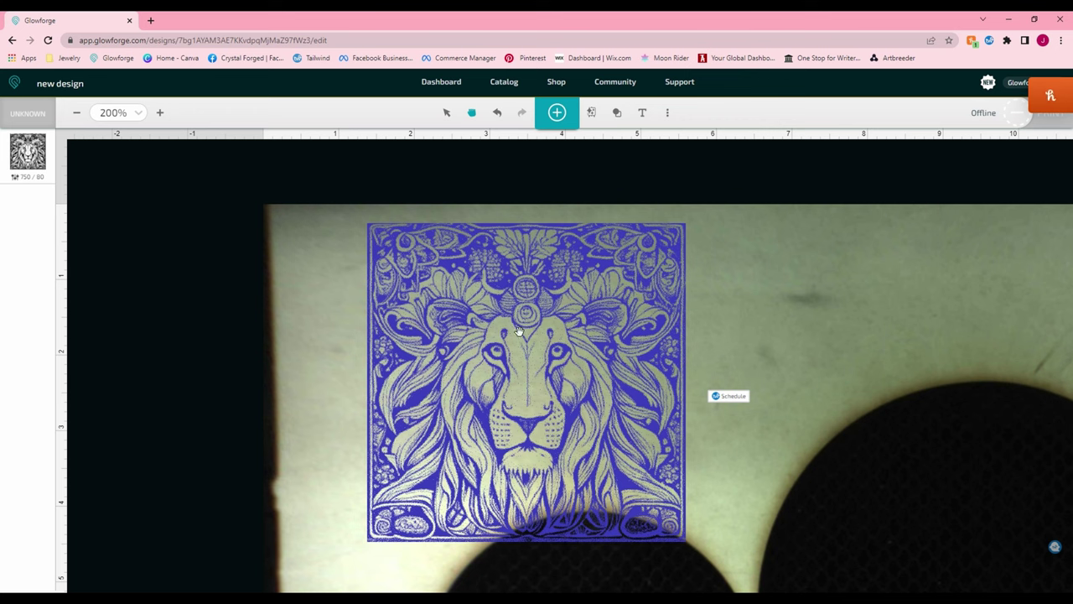
left_click(447, 112)
left_click(543, 359)
left_click(543, 359)
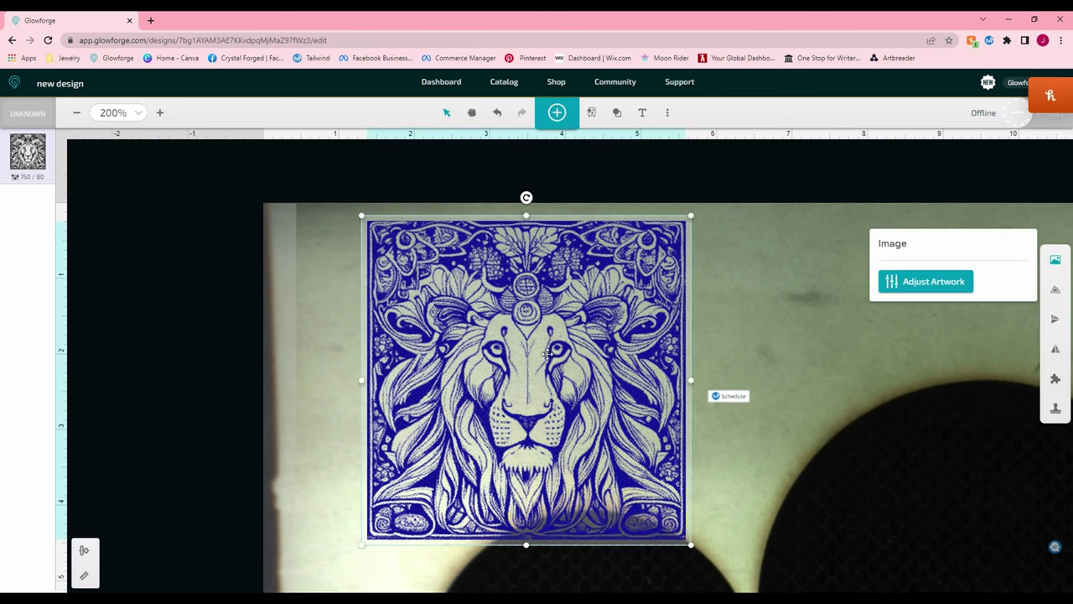
left_click(591, 113)
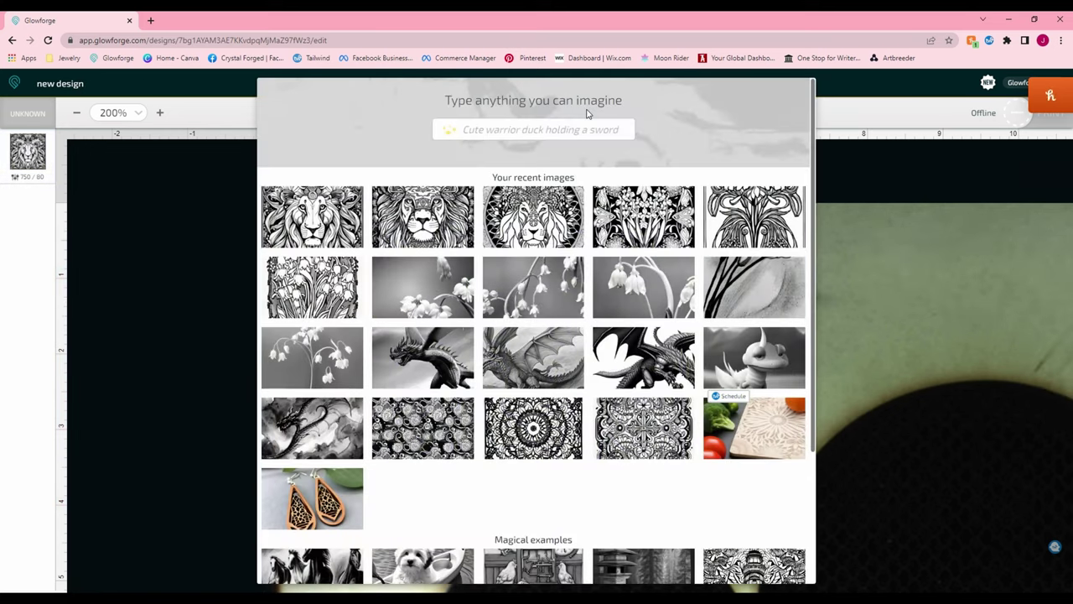
Generate an 'elf warrior' image in the Heroic Portrait style.
left_click(522, 127)
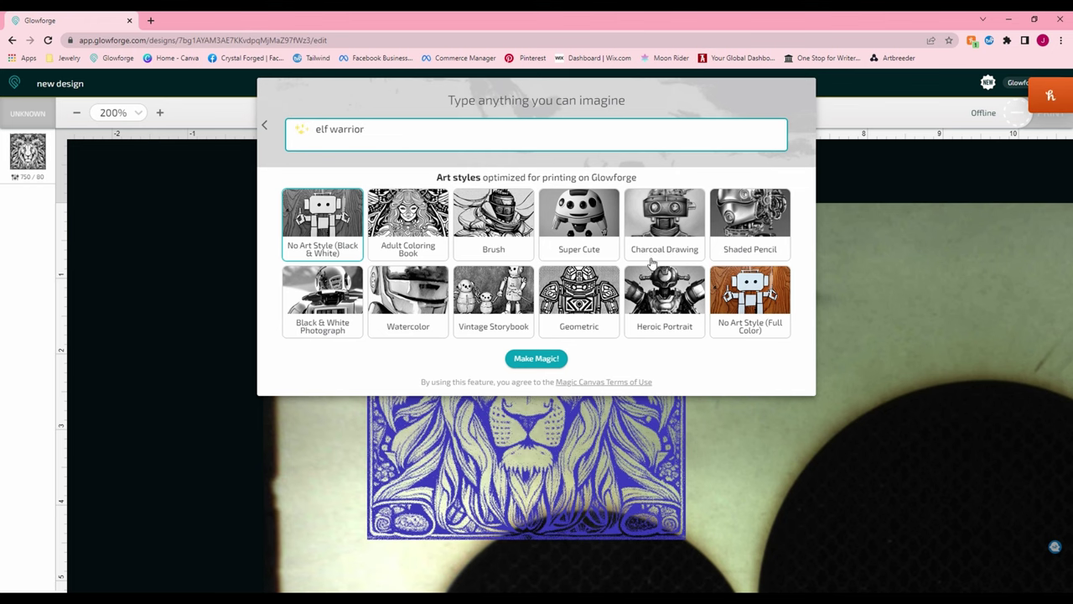
left_click(678, 290)
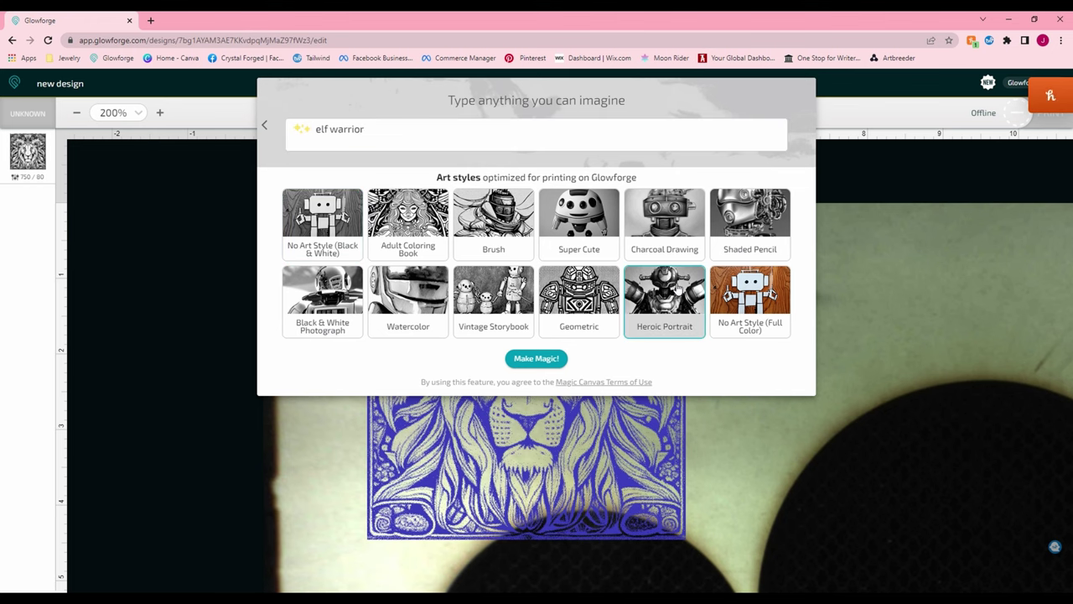
left_click(536, 359)
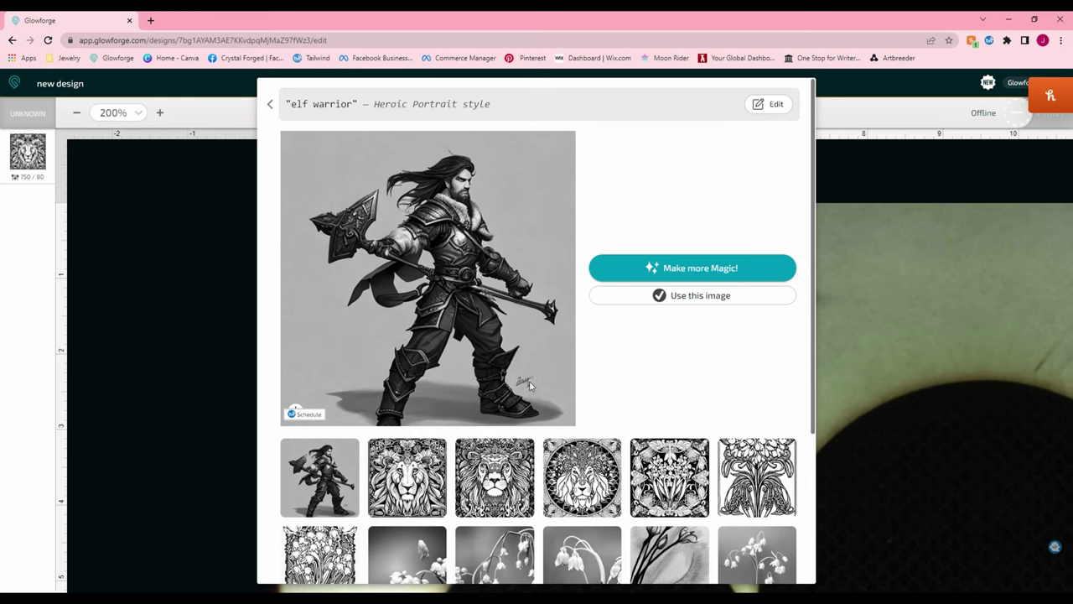
Make three more elf warrior variations and insert the spear-holding one unchanged.
left_click(749, 270)
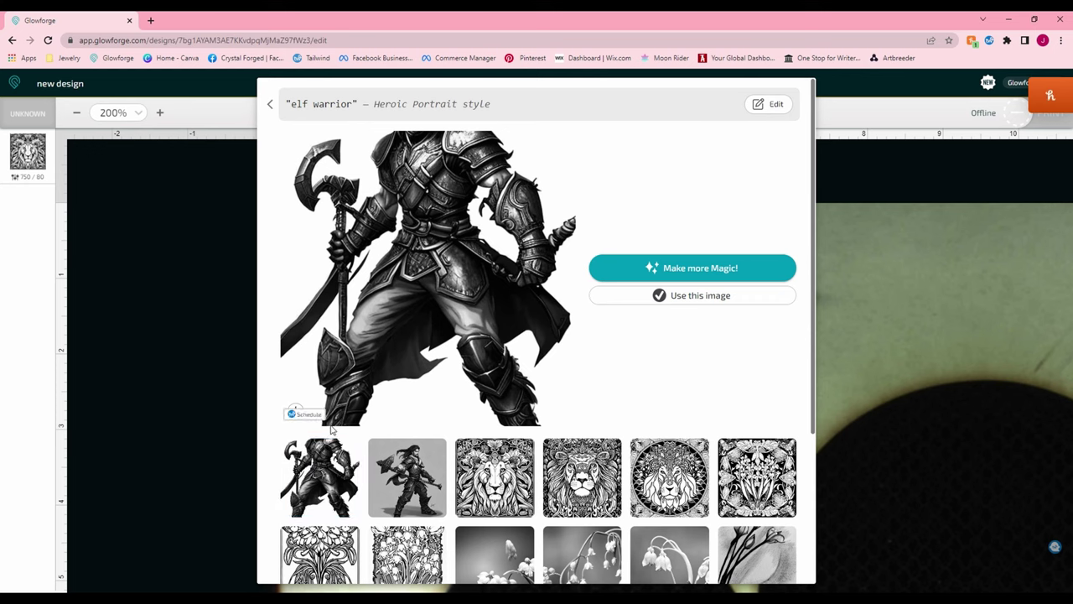
left_click(704, 267)
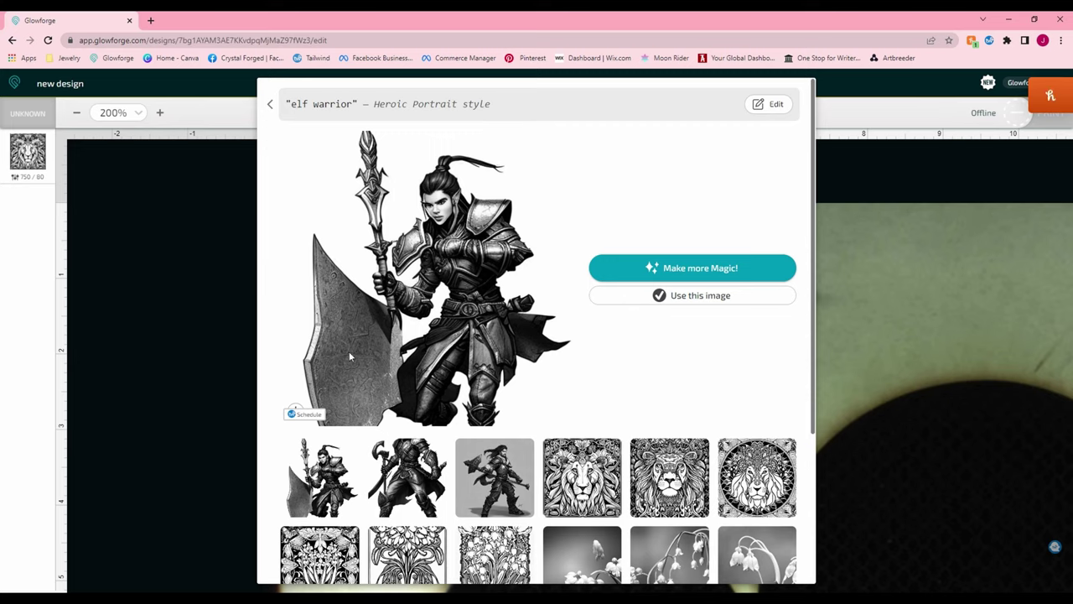
left_click(679, 303)
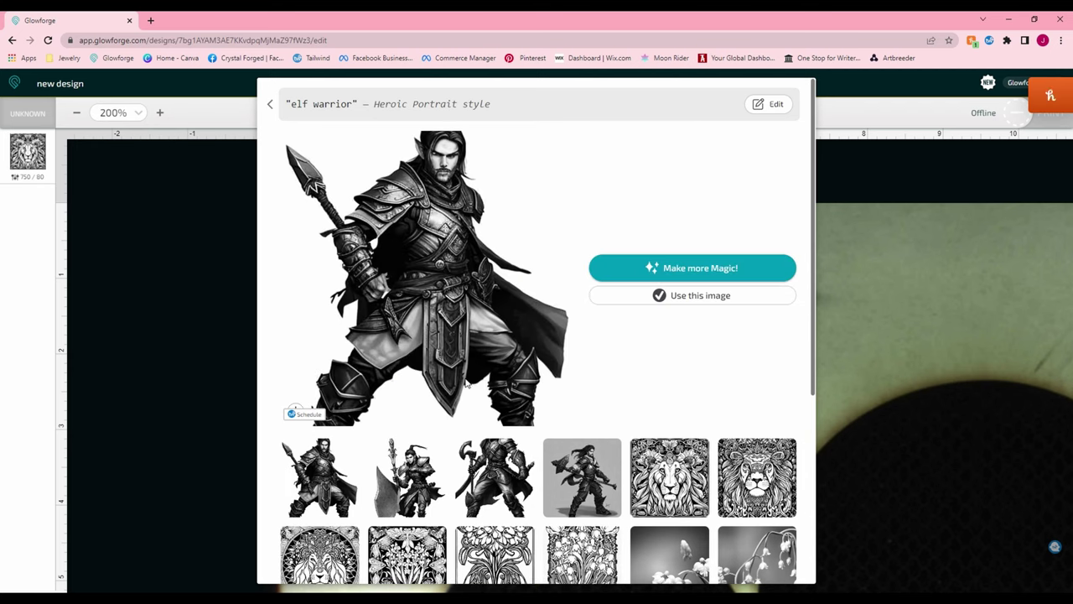
left_click(685, 297)
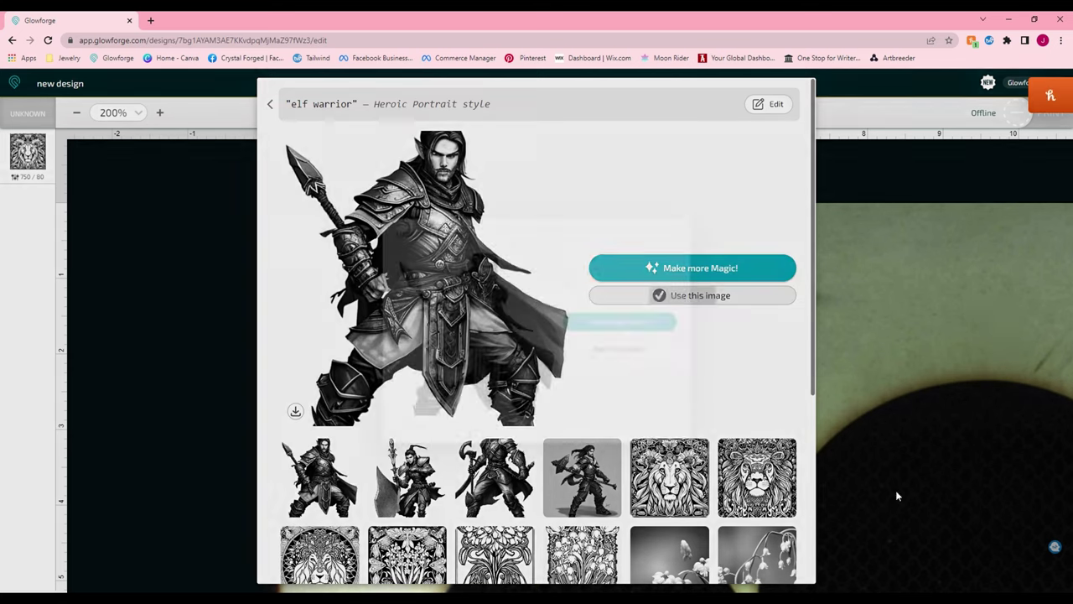
left_click(619, 322)
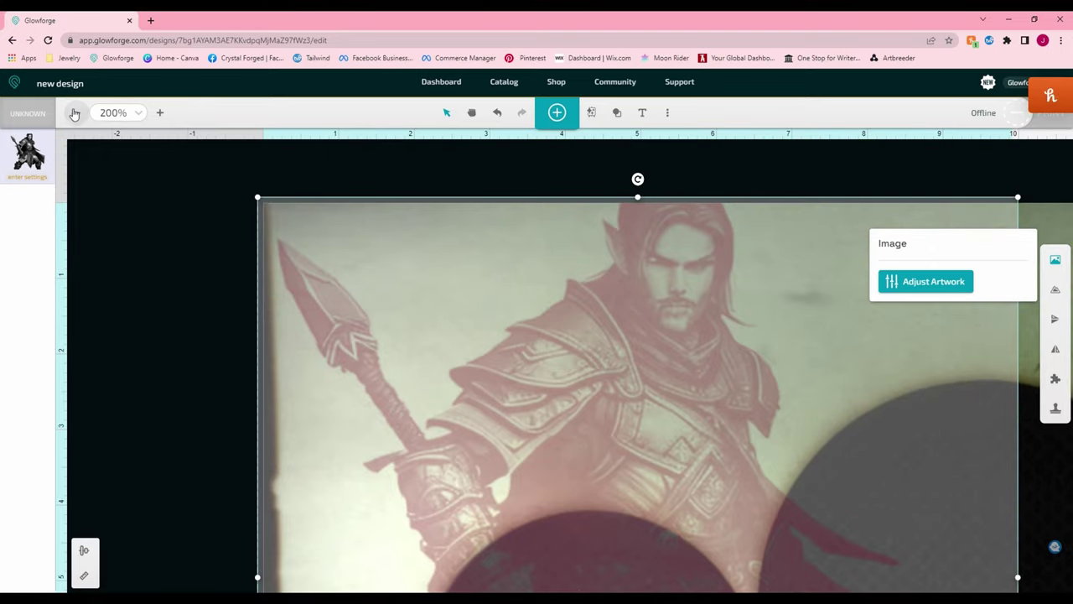
Zoom out, shrink the elf warrior, and nudge it into the material's upper-left area.
left_click(75, 112)
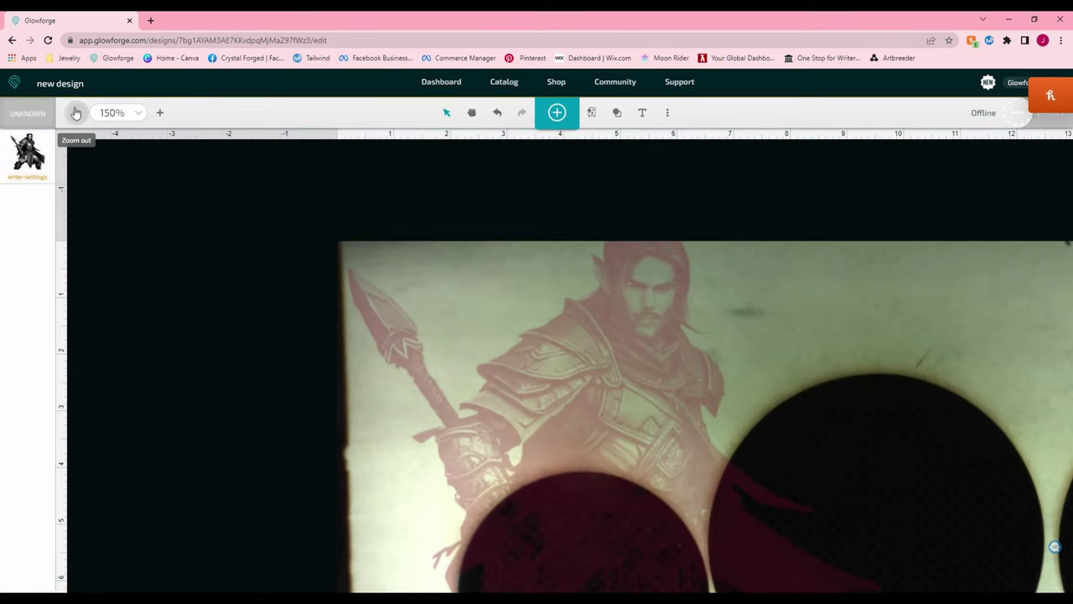
left_click(76, 112)
left_click(75, 112)
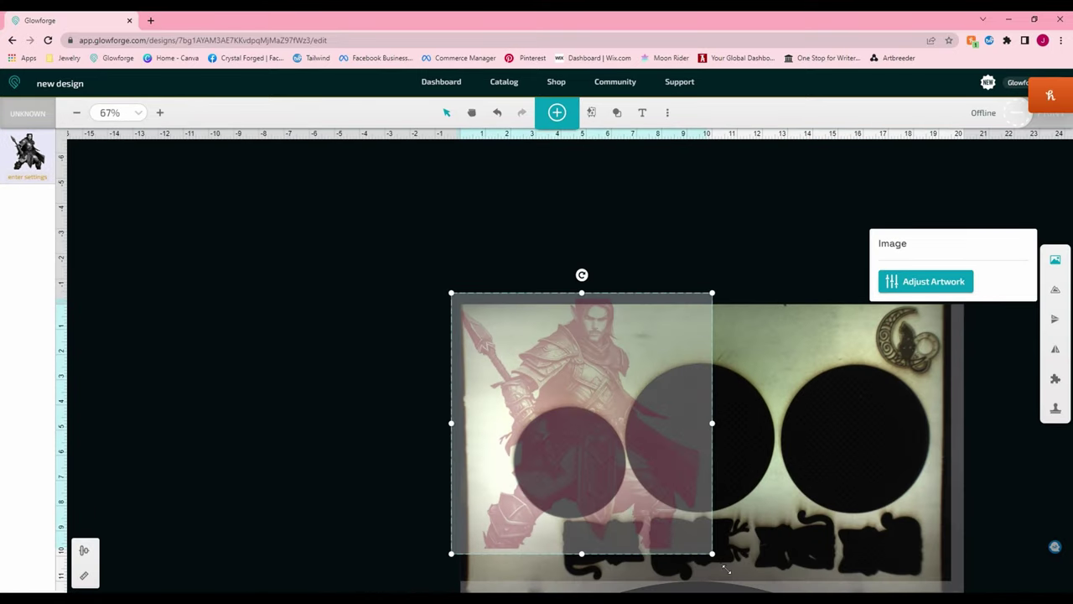
left_click_drag(718, 560, 567, 408)
left_click_drag(505, 327, 518, 335)
Zoom back to 200% and apply the Baltic Engrave (750/80) setting to the warrior.
left_click(161, 113)
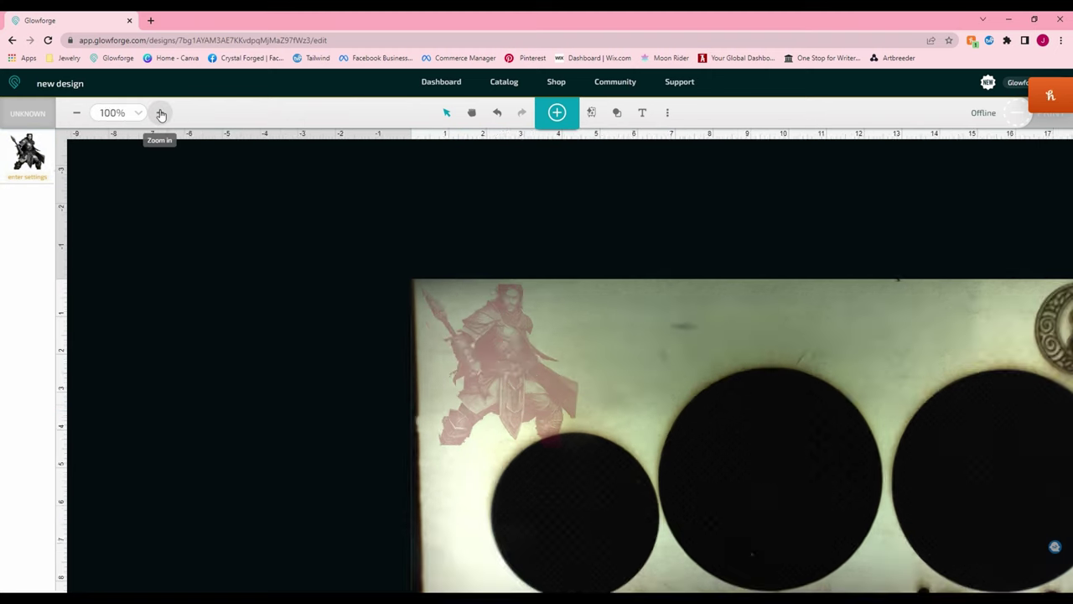
left_click(161, 114)
left_click(161, 113)
left_click(478, 346)
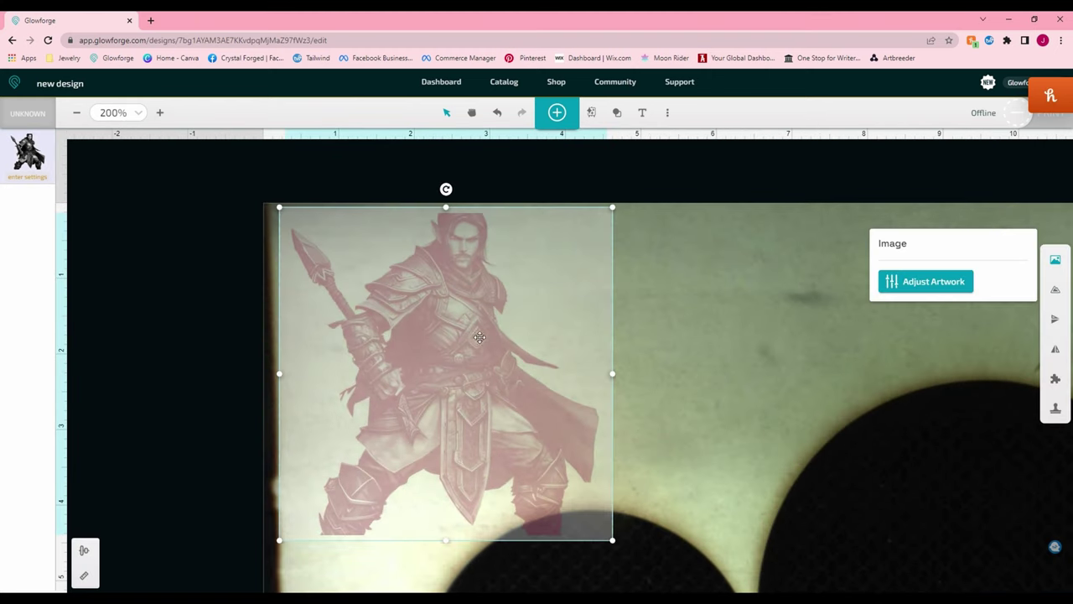
left_click(34, 184)
left_click(125, 294)
left_click(738, 319)
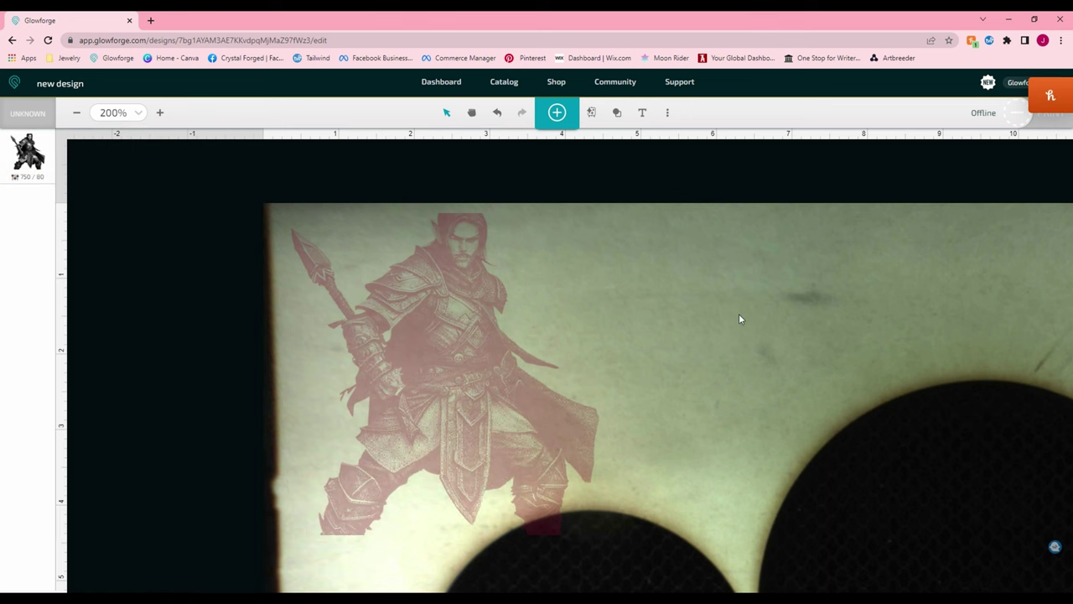
left_click(484, 329)
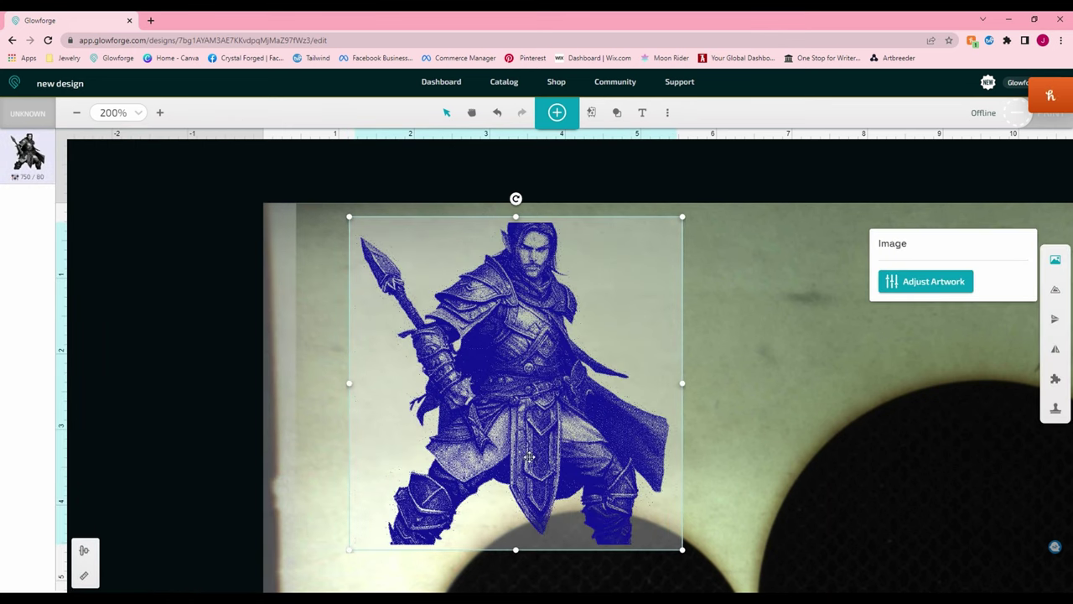
Switch the warrior's engrave settings to manual with Vary power grayscale handling.
left_click(16, 175)
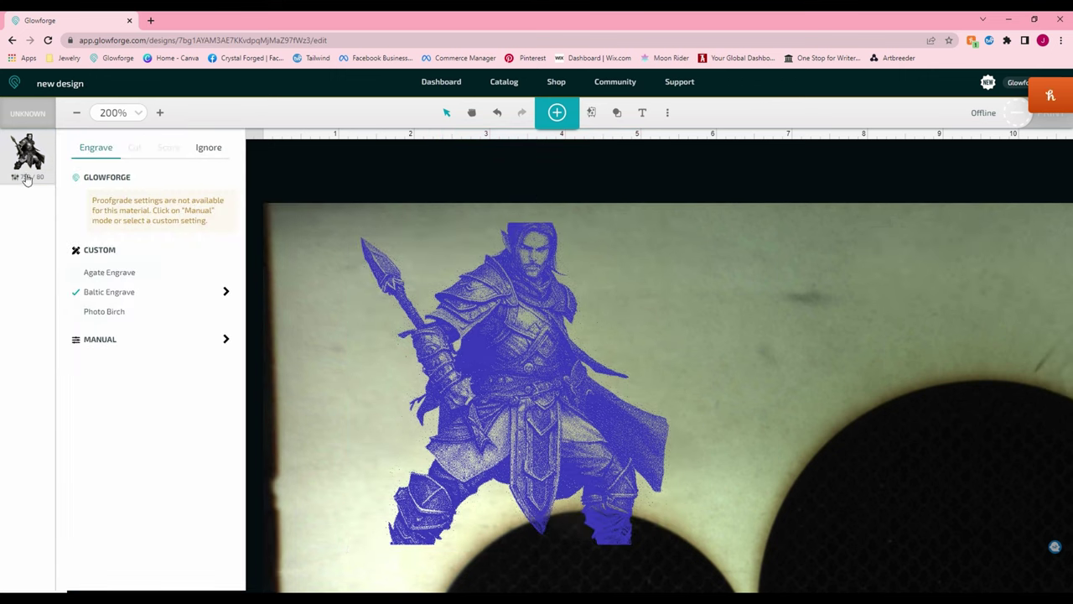
left_click(226, 343)
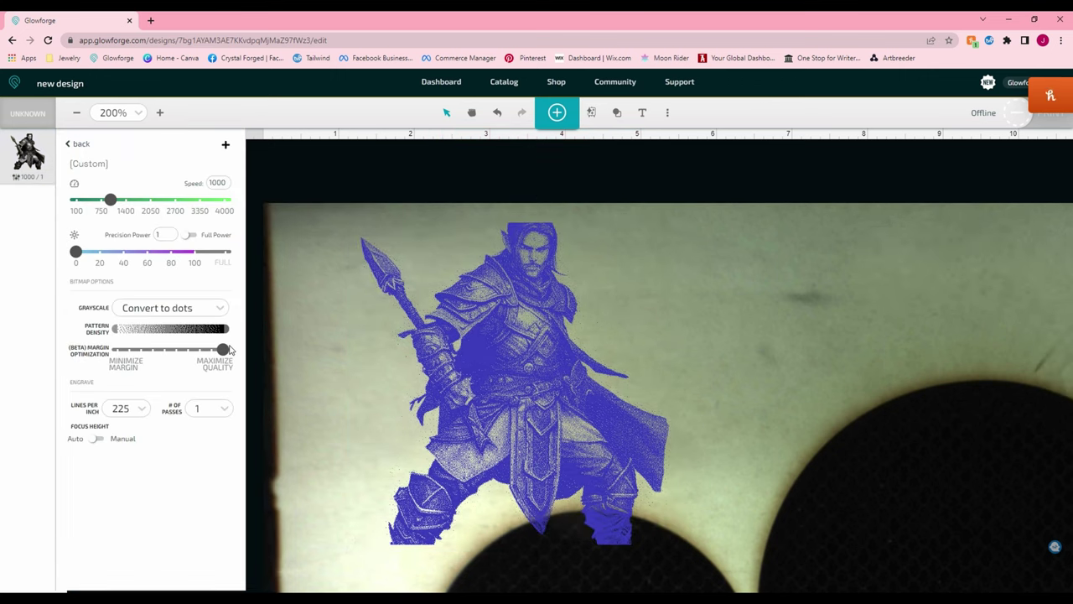
left_click(220, 308)
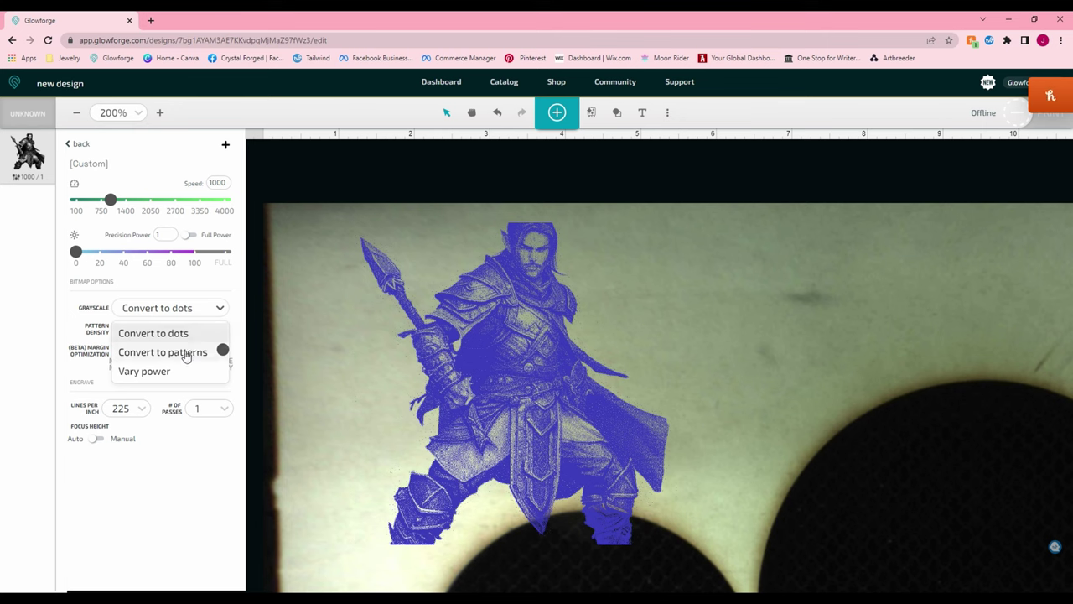
left_click(218, 351)
left_click(143, 311)
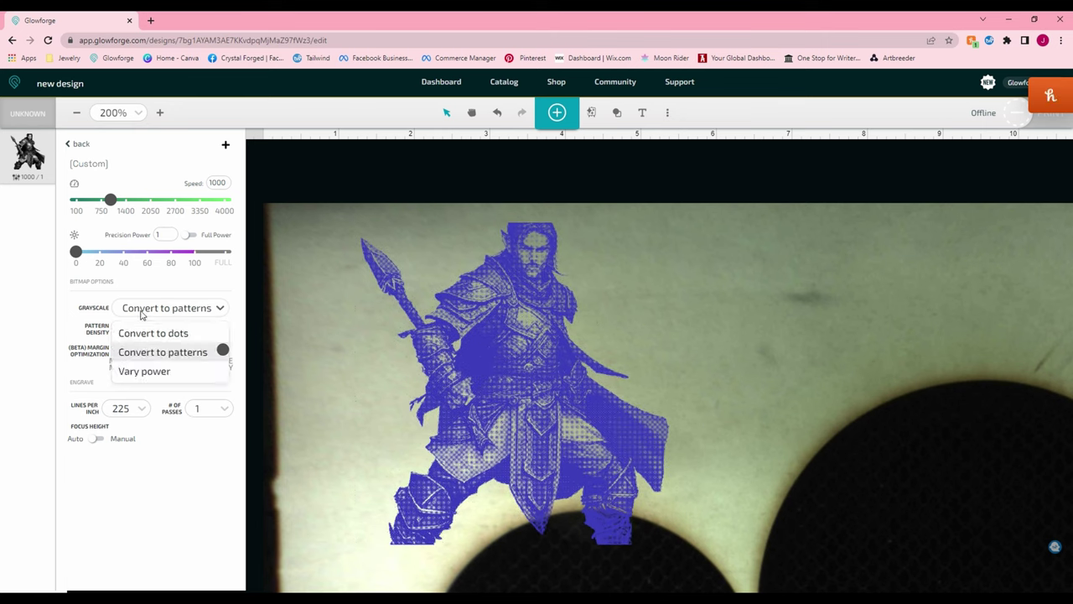
left_click(162, 372)
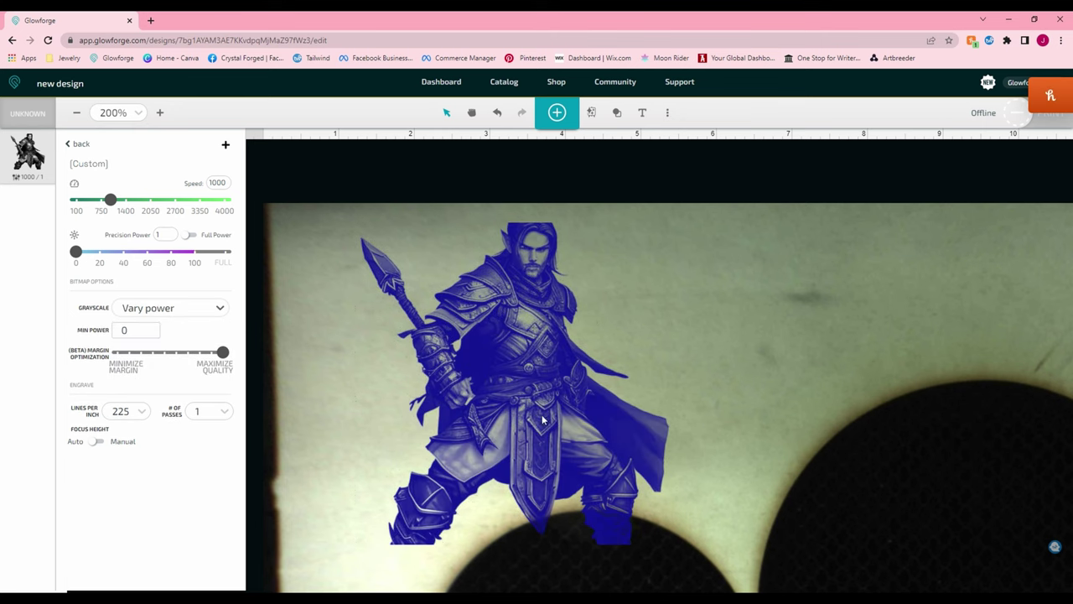
left_click(309, 401)
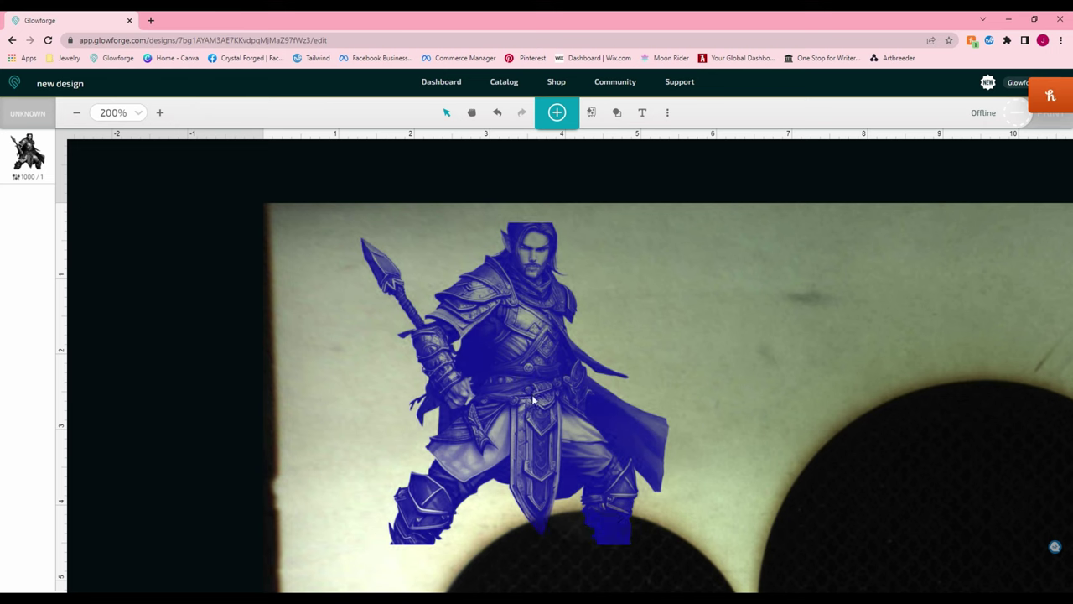
Move the elf warrior up and left to sit just inside the material's upper-left edge.
left_click(510, 287)
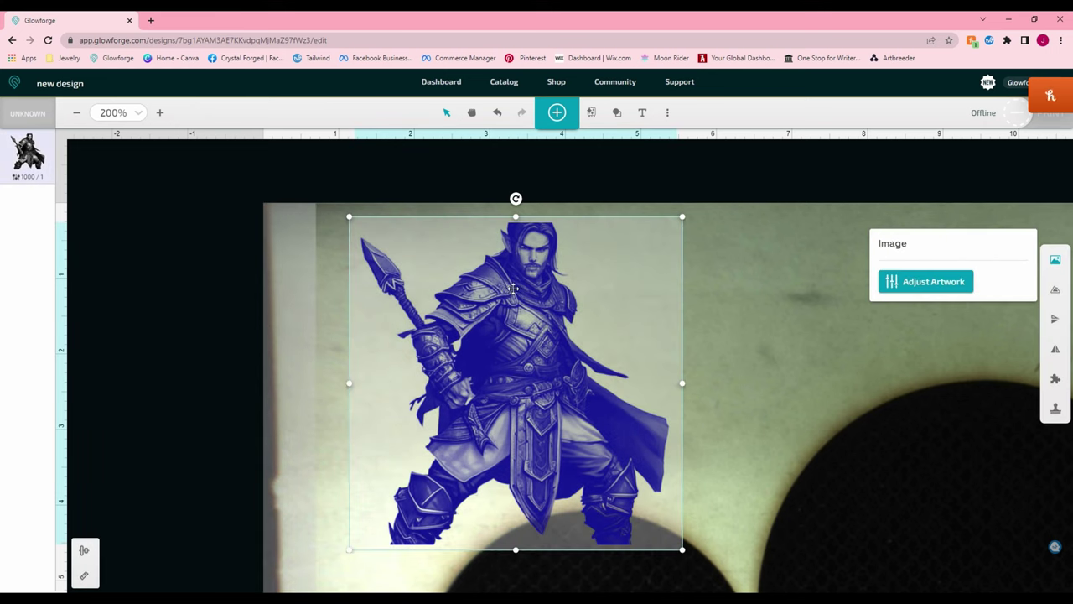
left_click_drag(542, 441, 519, 426)
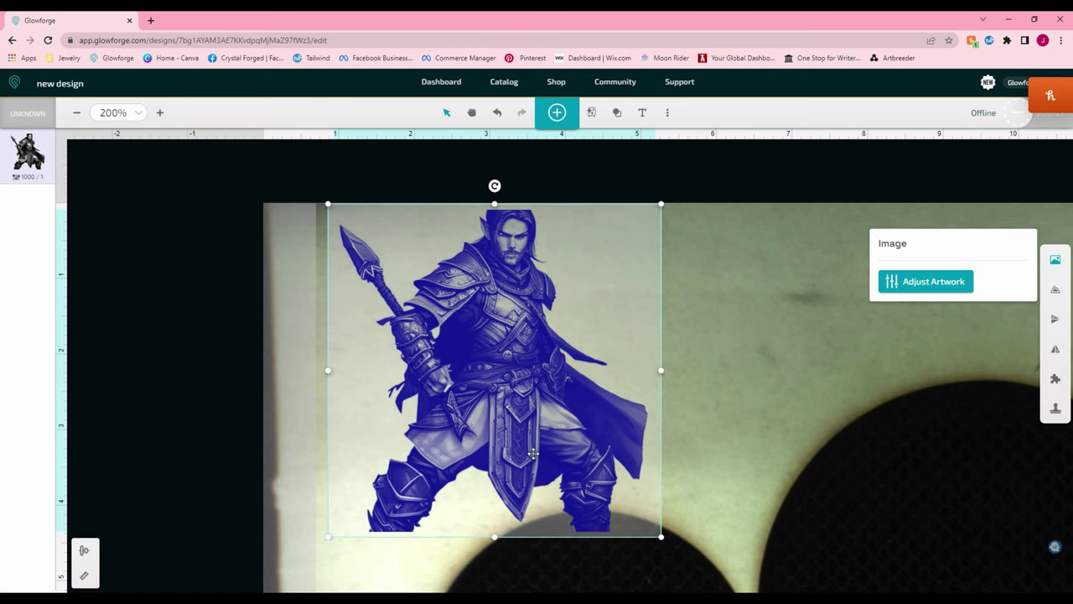
mouse_move(533, 453)
left_mouse_down()
mouse_move(512, 453)
mouse_move(527, 454)
left_mouse_up()
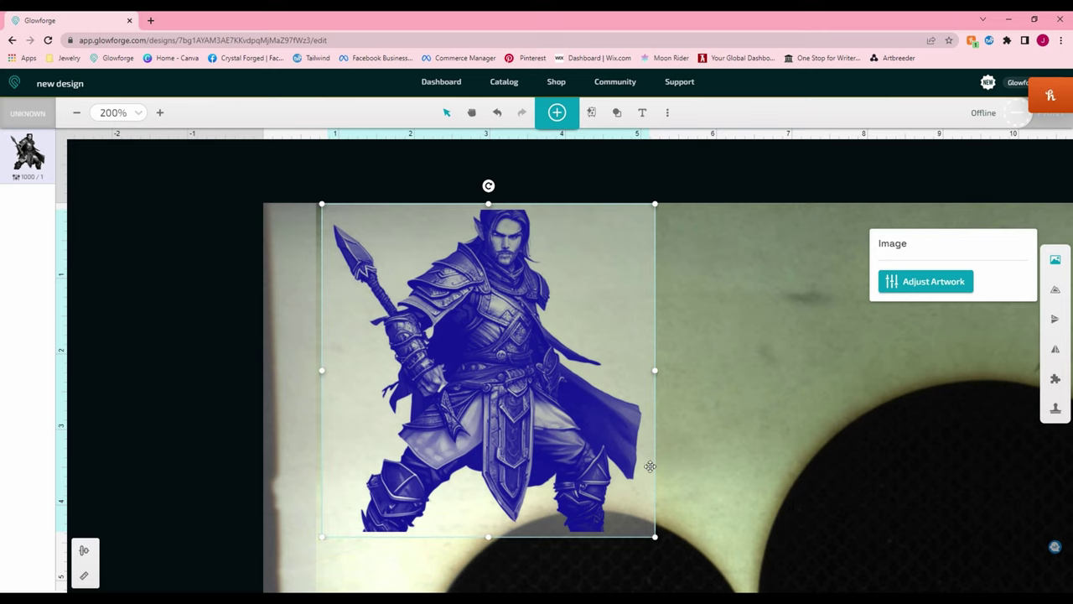
left_click(704, 343)
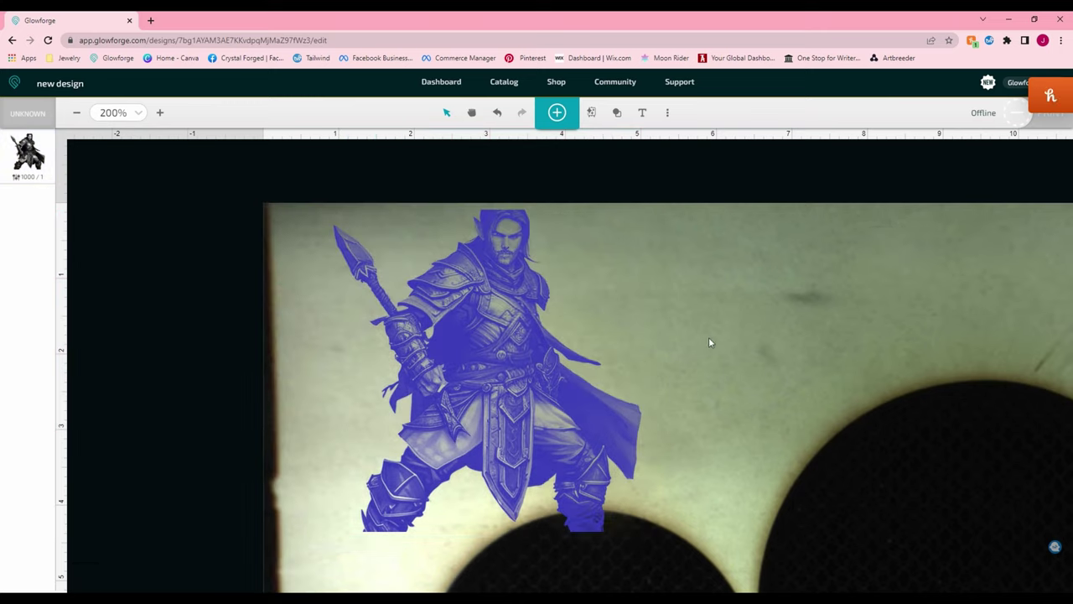
Browse the warrior's Erase and Crop adjustments, cancel without changes, and bring up Magic Canvas.
left_click(497, 322)
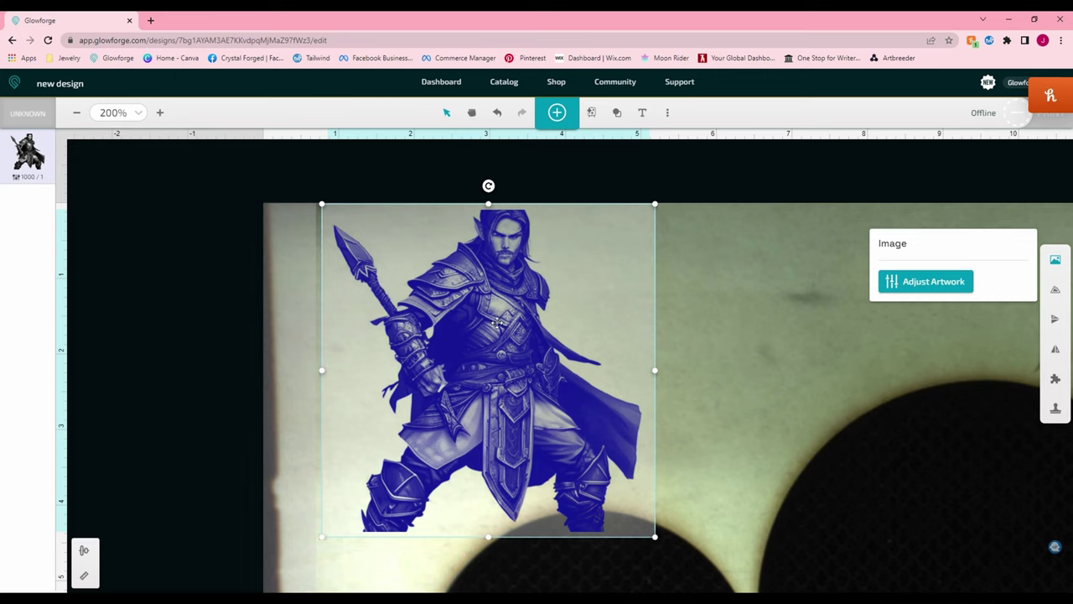
left_click(938, 284)
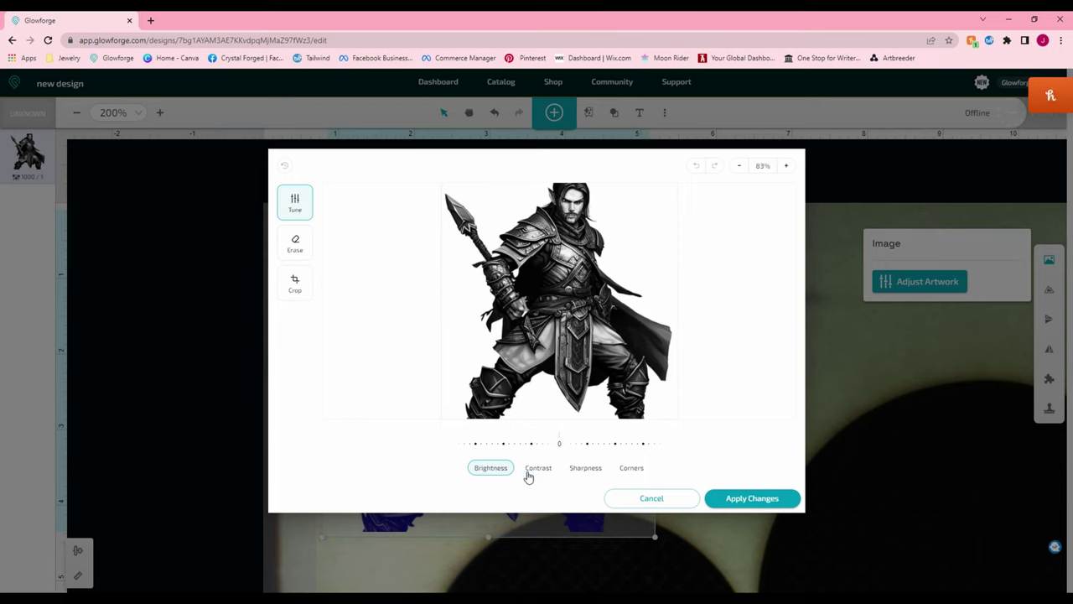
left_click(296, 244)
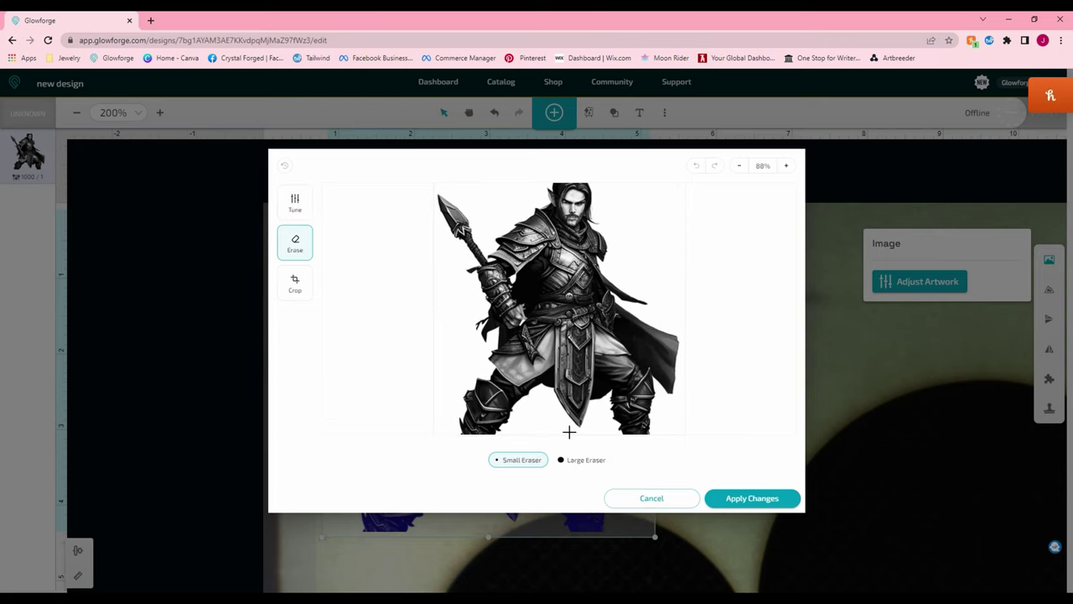
left_click(305, 292)
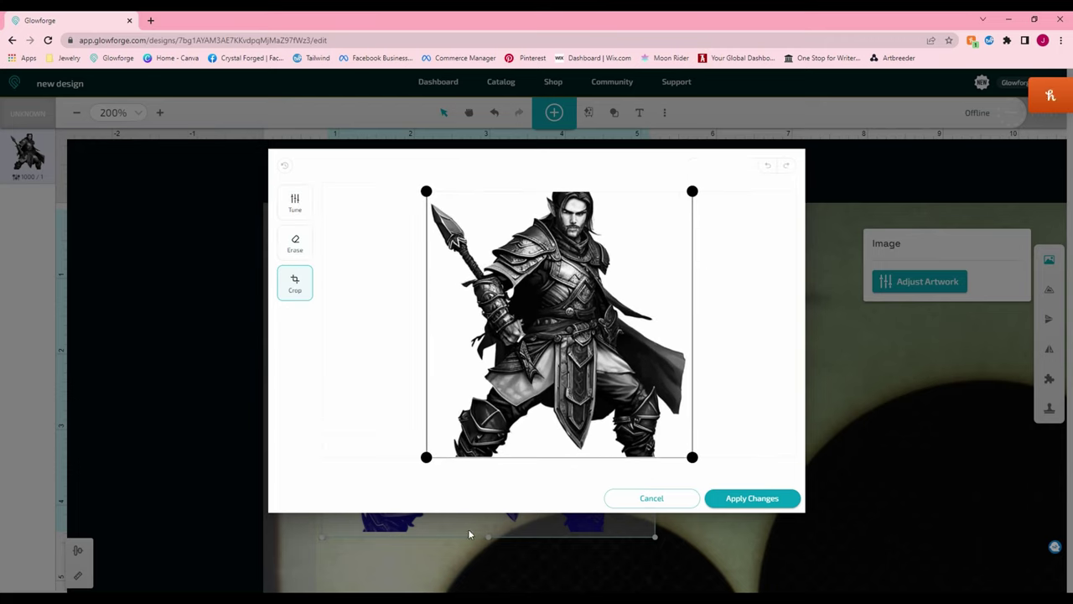
left_click(673, 504)
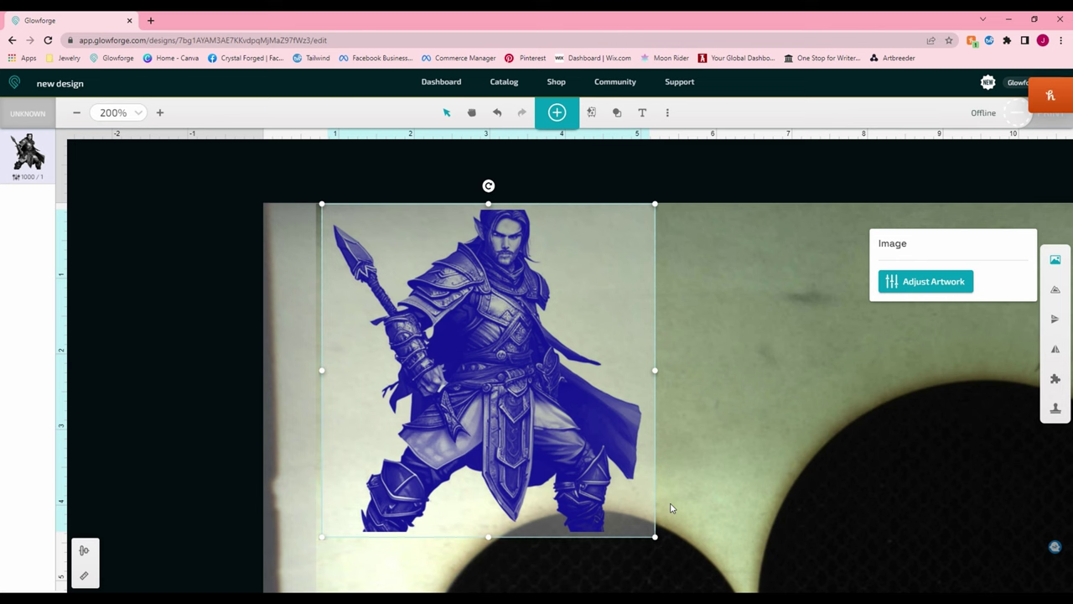
left_click(557, 113)
Generate a 'lion' in the Brush style and request more Brush variations.
left_click(510, 136)
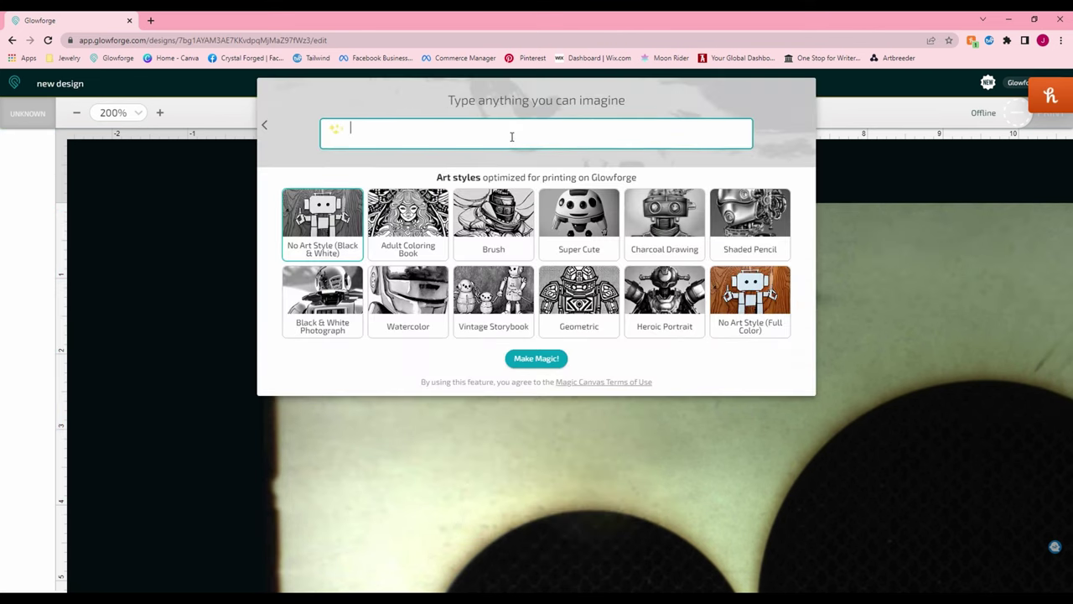
left_click(477, 138)
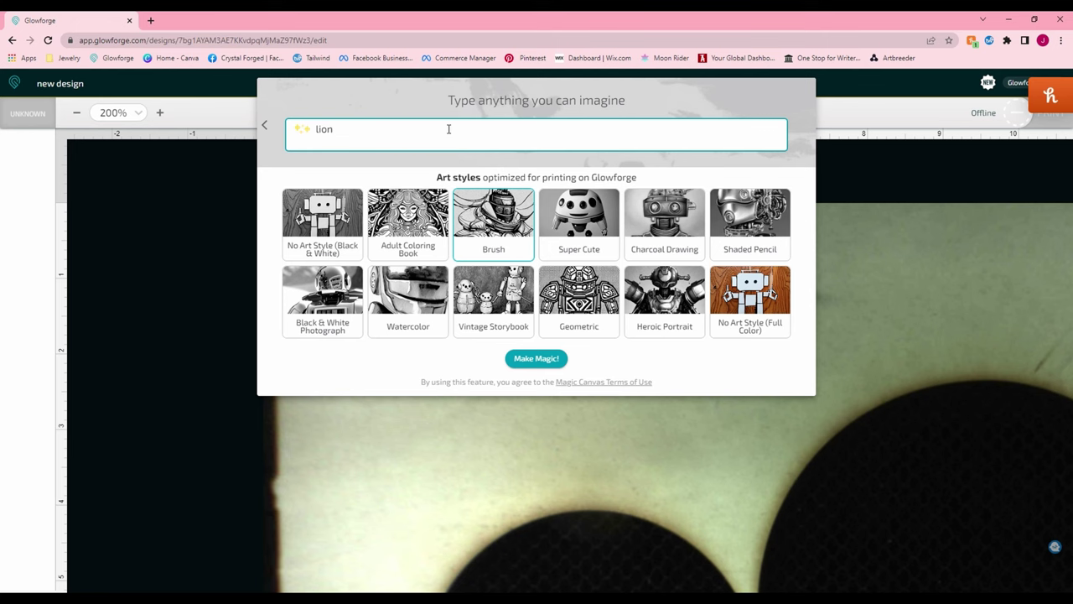
left_click(528, 366)
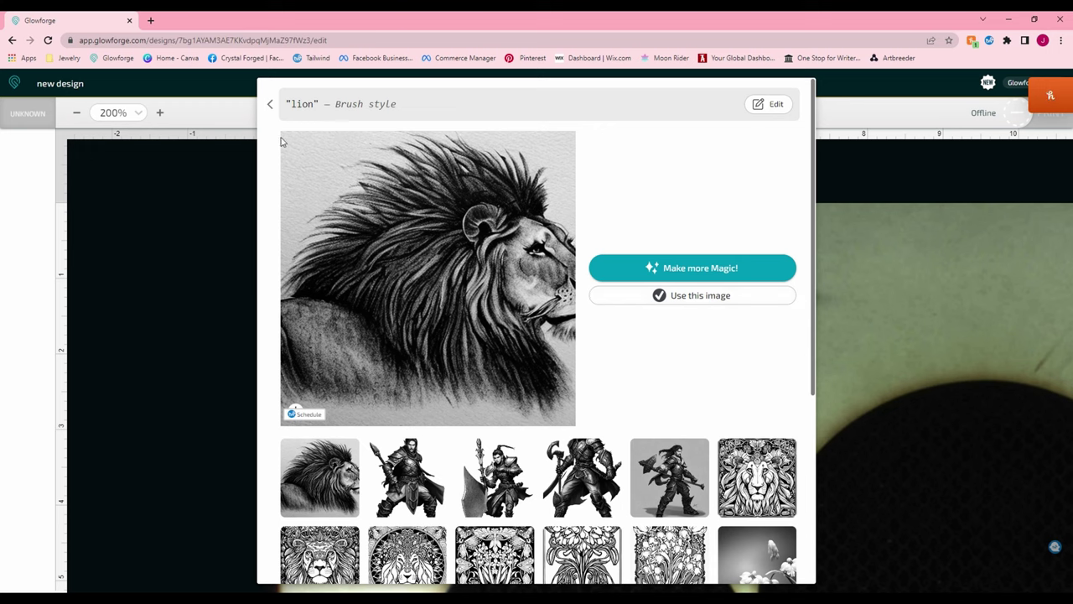
left_click(688, 268)
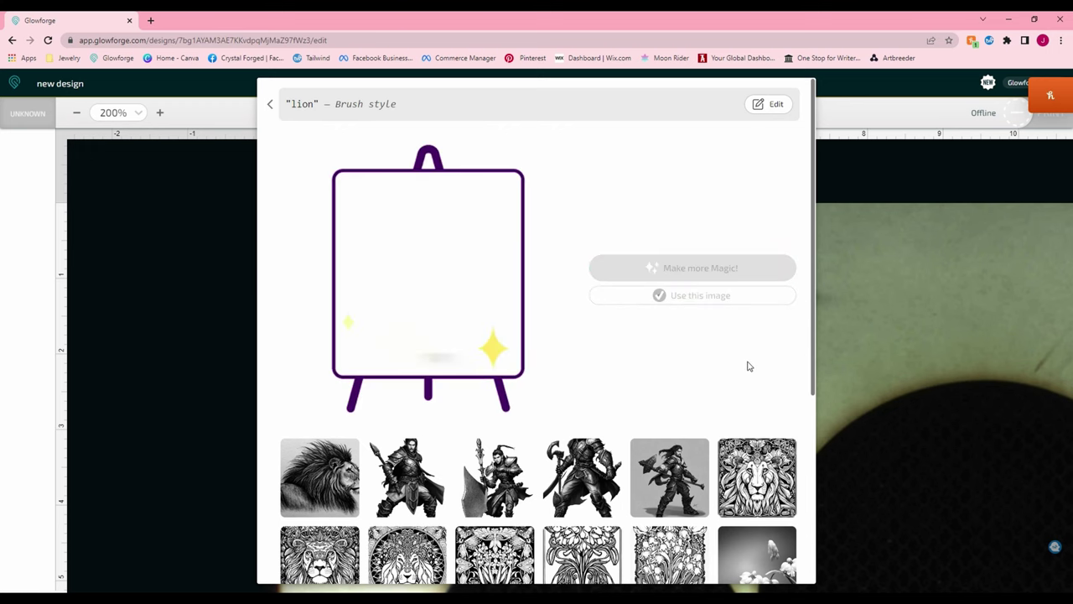
Regenerate the lion in the Geometric art style.
left_click(271, 106)
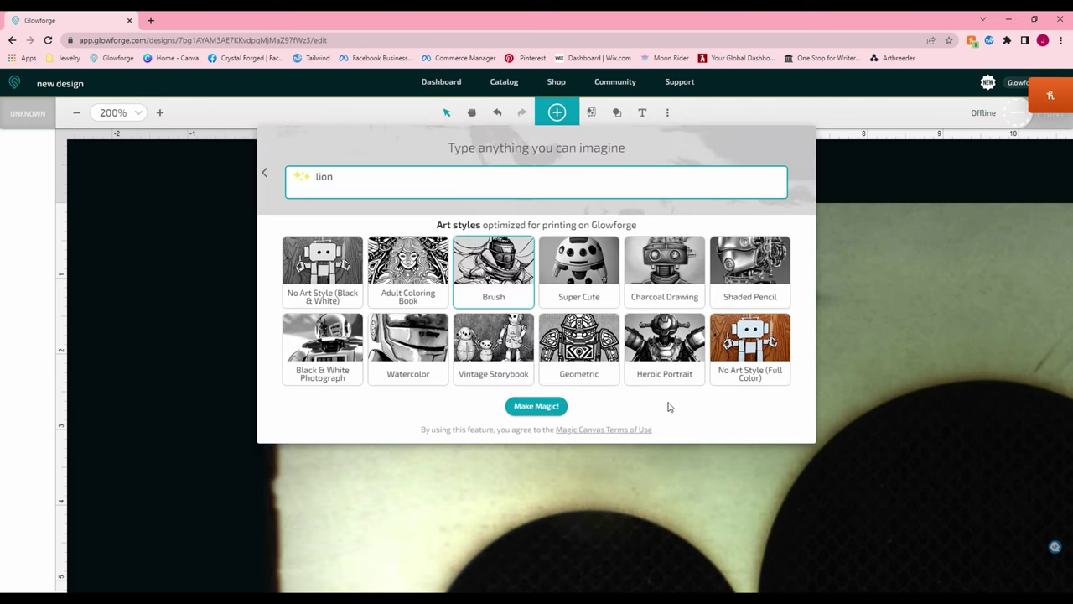
left_click(610, 376)
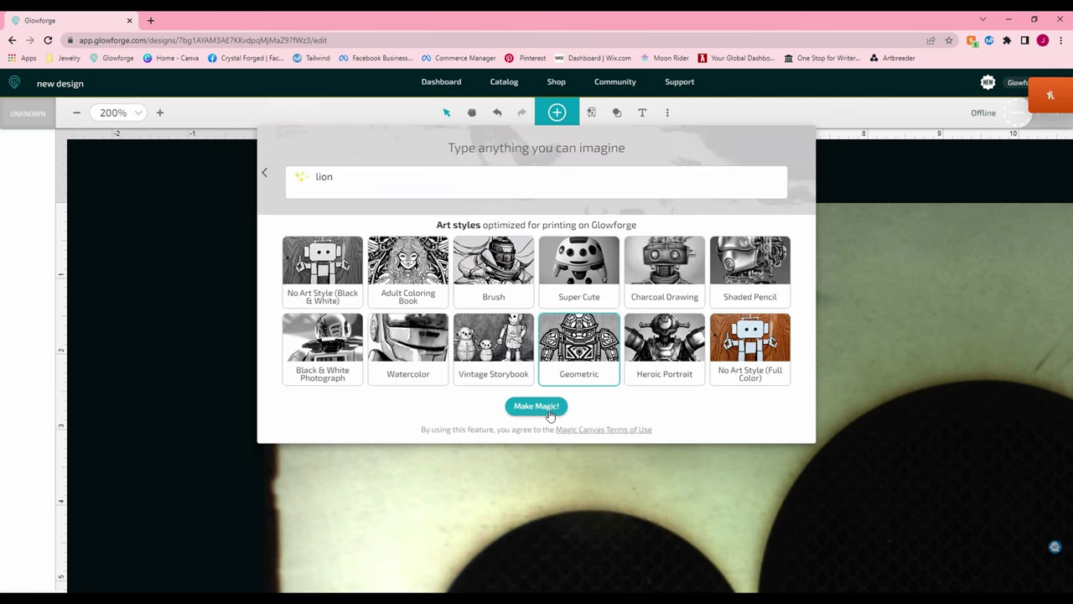
left_click(536, 405)
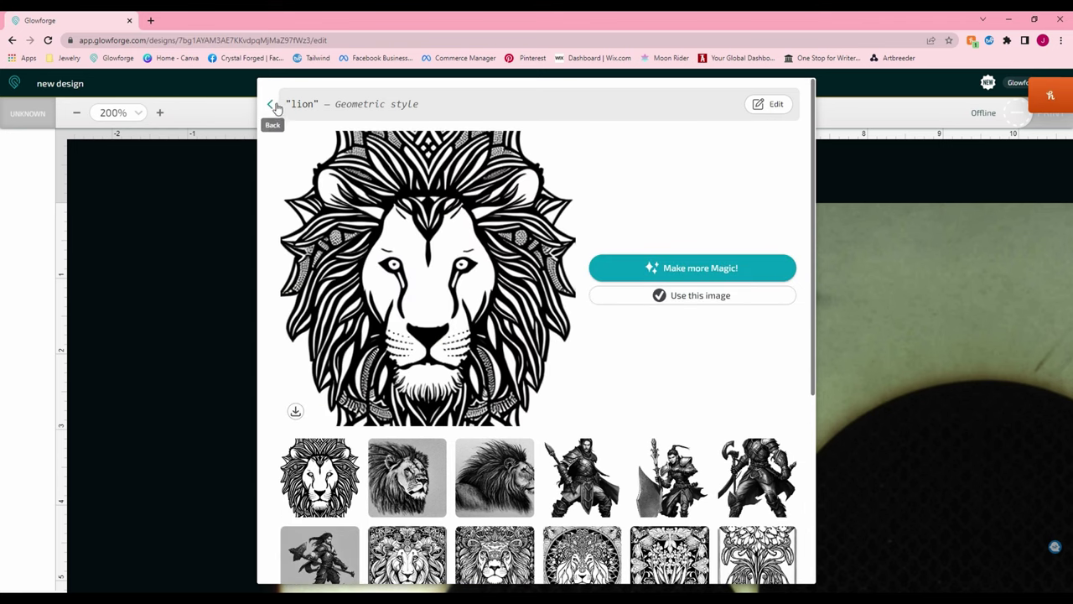
Generate Watercolor lions with extra variations, then pick the Shaded Pencil style.
left_click(273, 105)
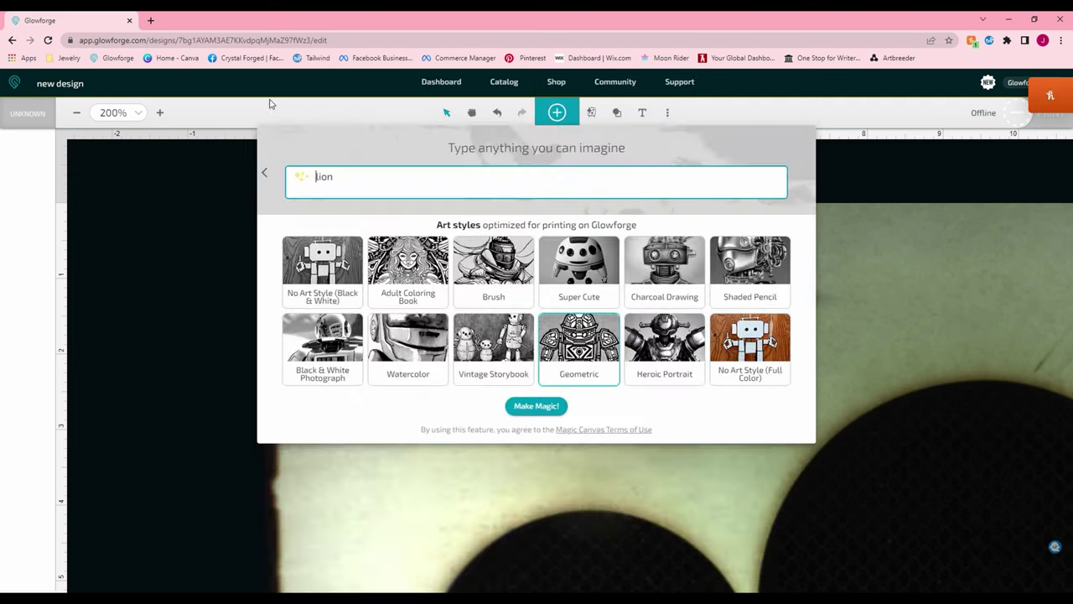
left_click(408, 348)
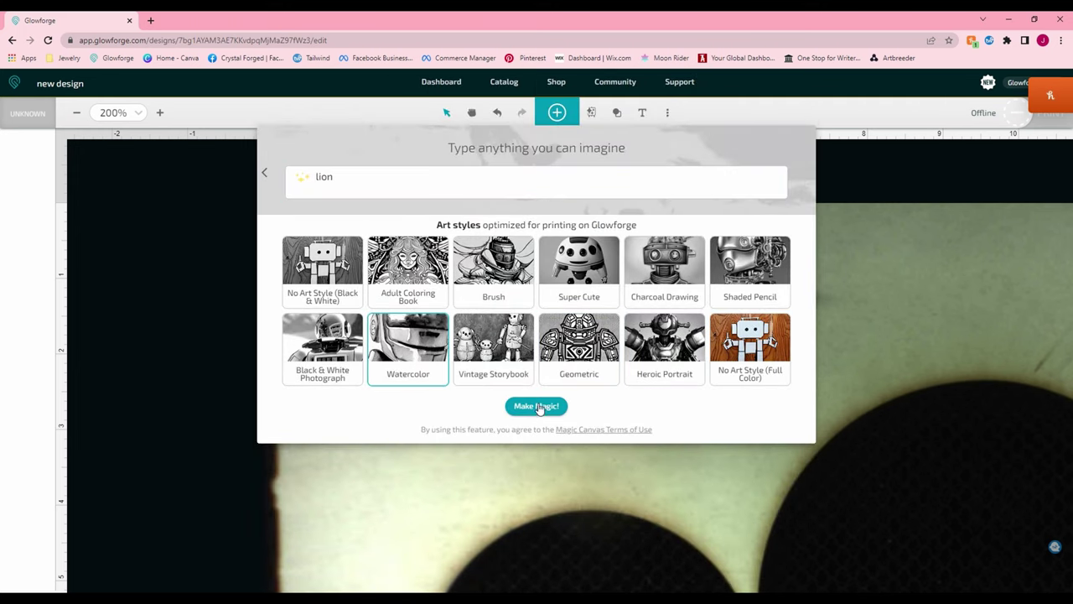
left_click(536, 406)
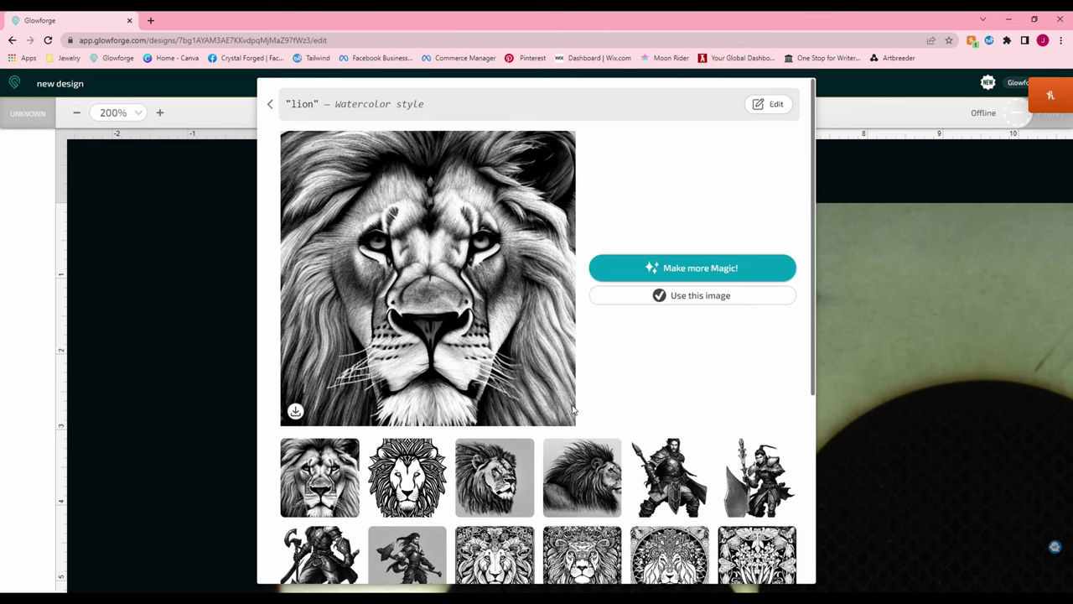
left_click(725, 267)
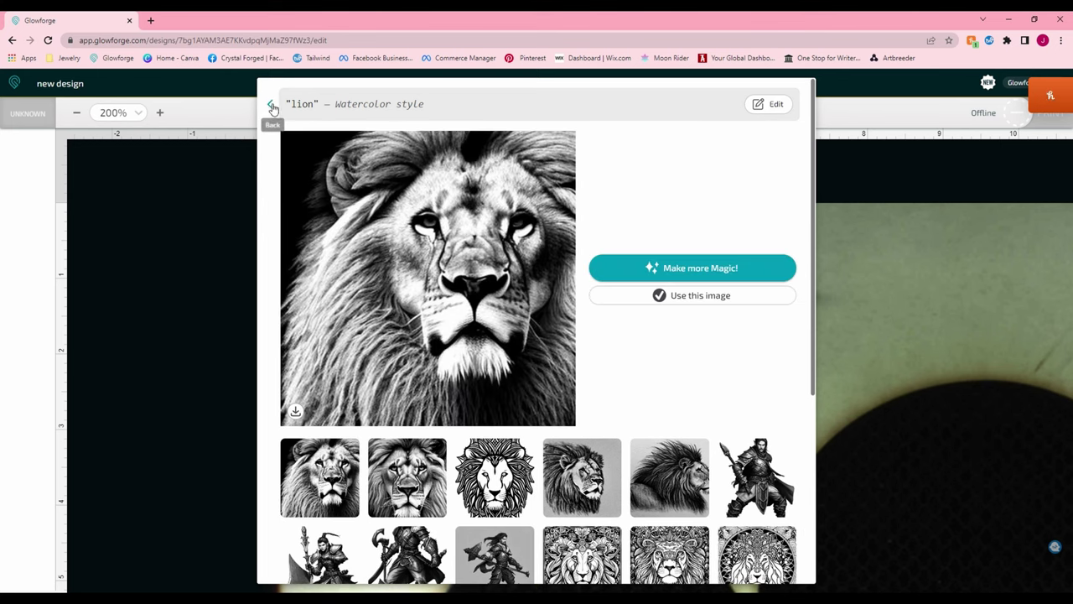
left_click(269, 105)
left_click(761, 277)
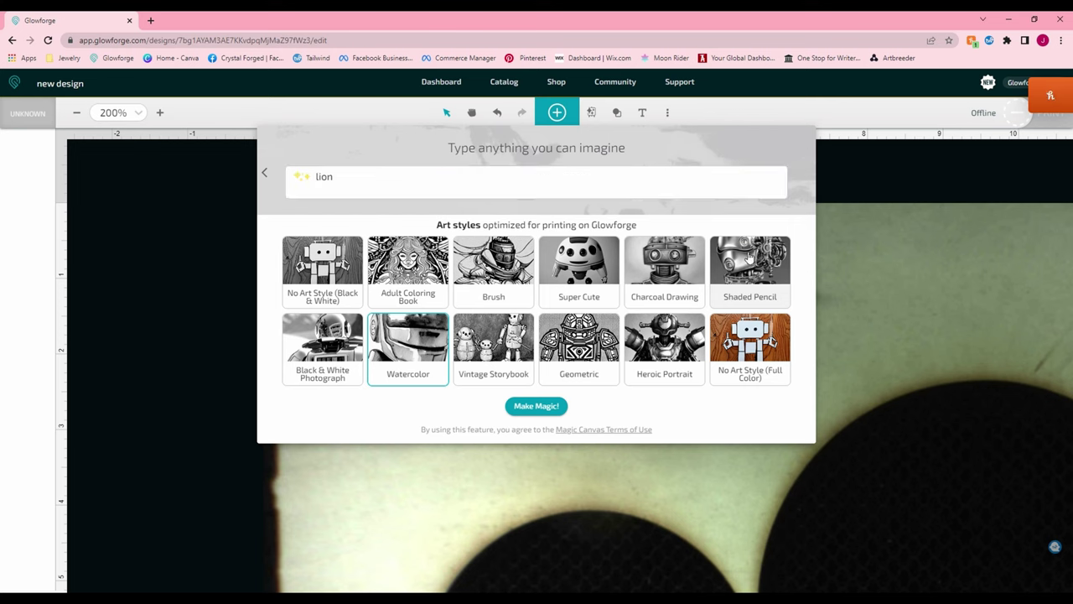
Generate the lion in Shaded Pencil, then Super Cute with two rounds of extra variations.
left_click(535, 405)
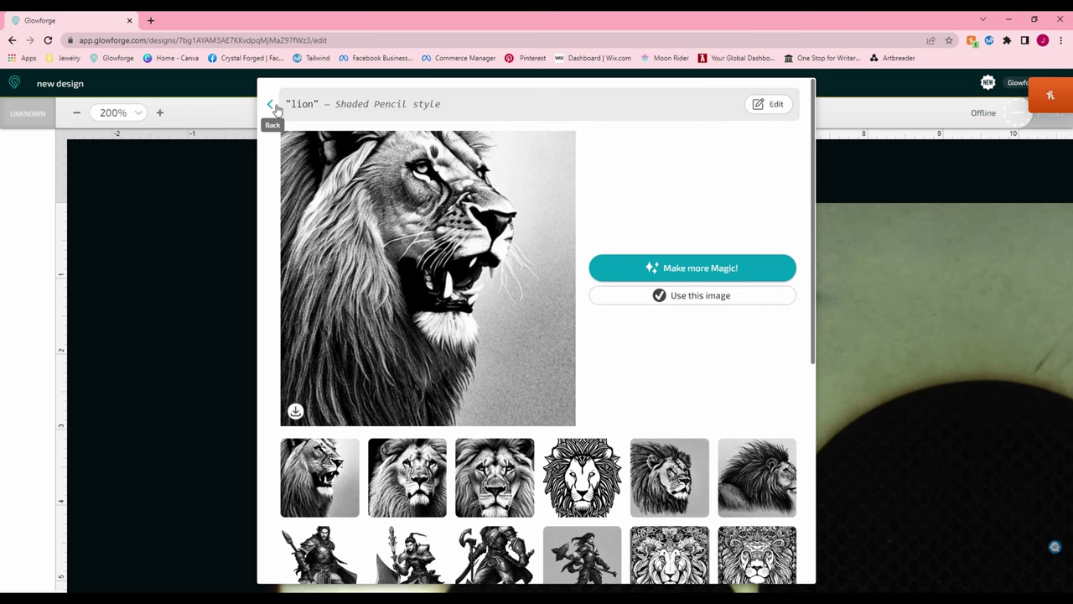
left_click(273, 107)
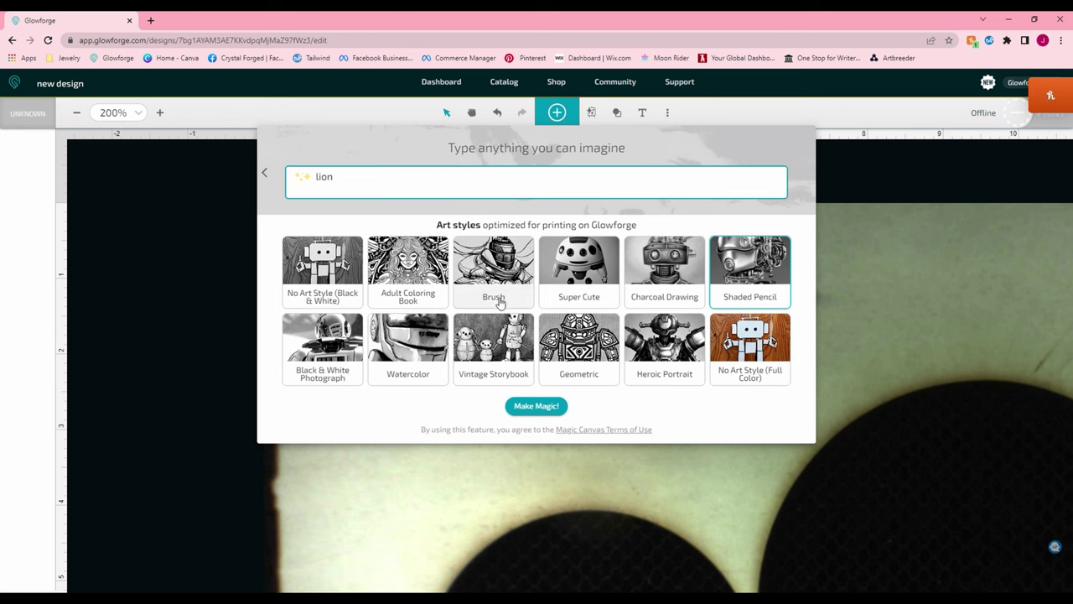
left_click(541, 409)
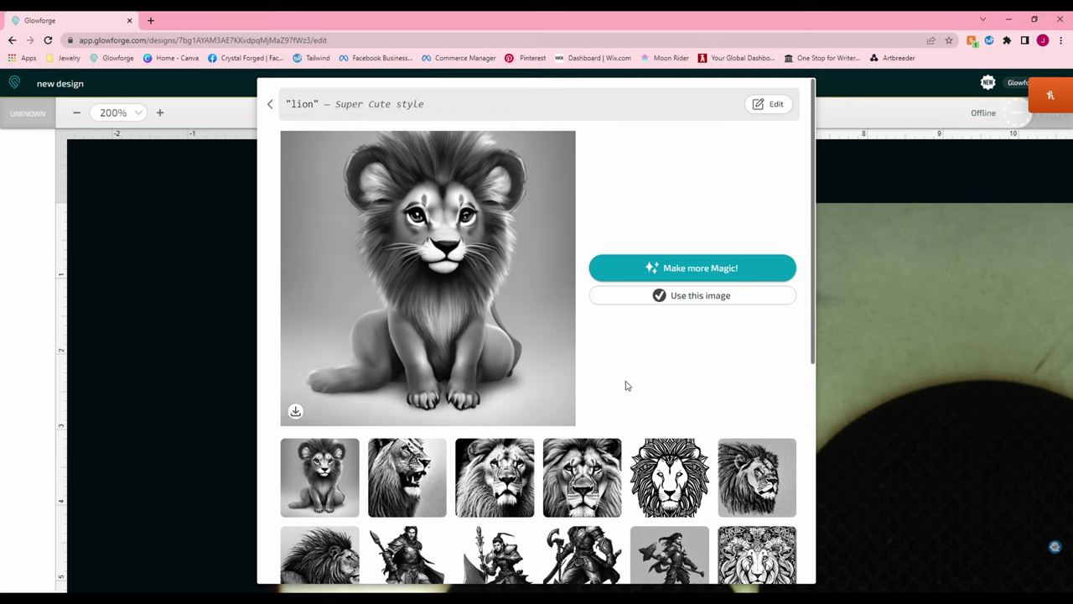
left_click(692, 268)
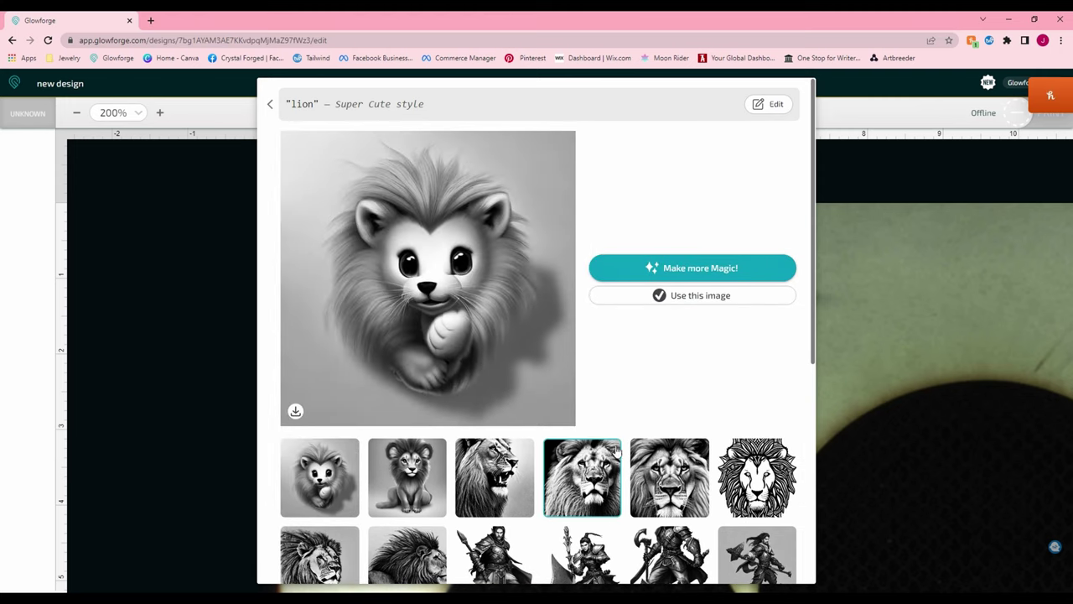
left_click(713, 268)
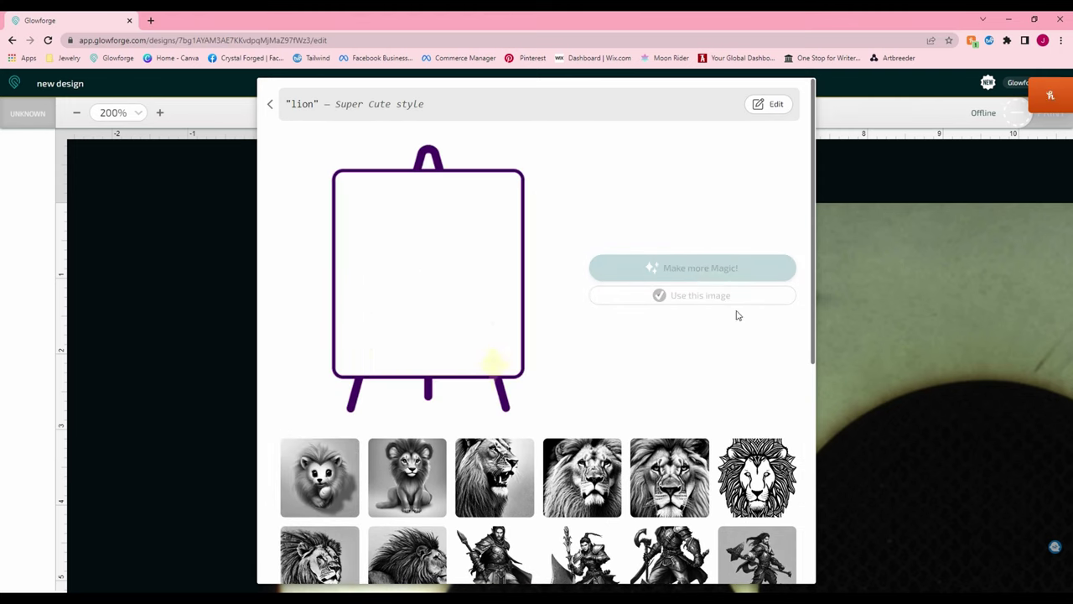